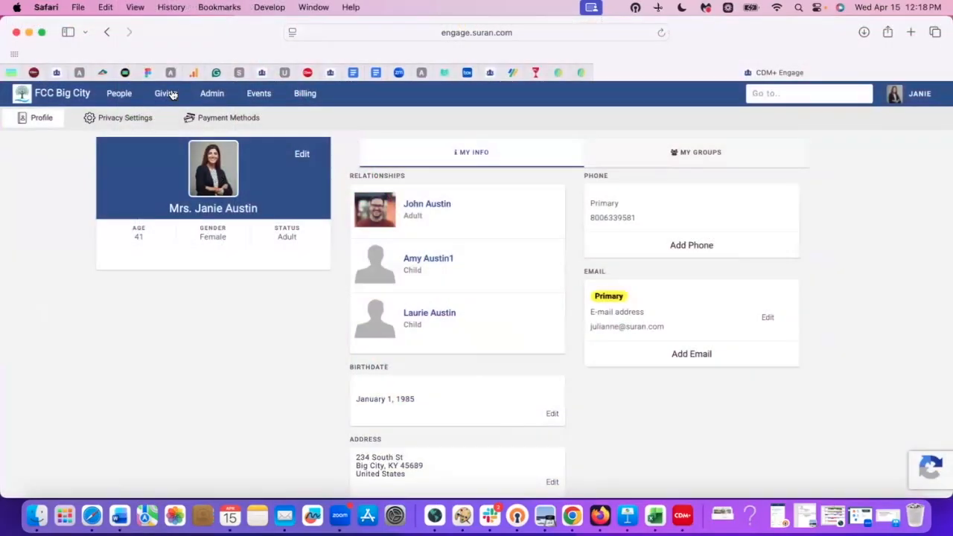
- Start a new giving statement batch covering Jan 1 2025 to Dec 31 2025
left_click(168, 94)
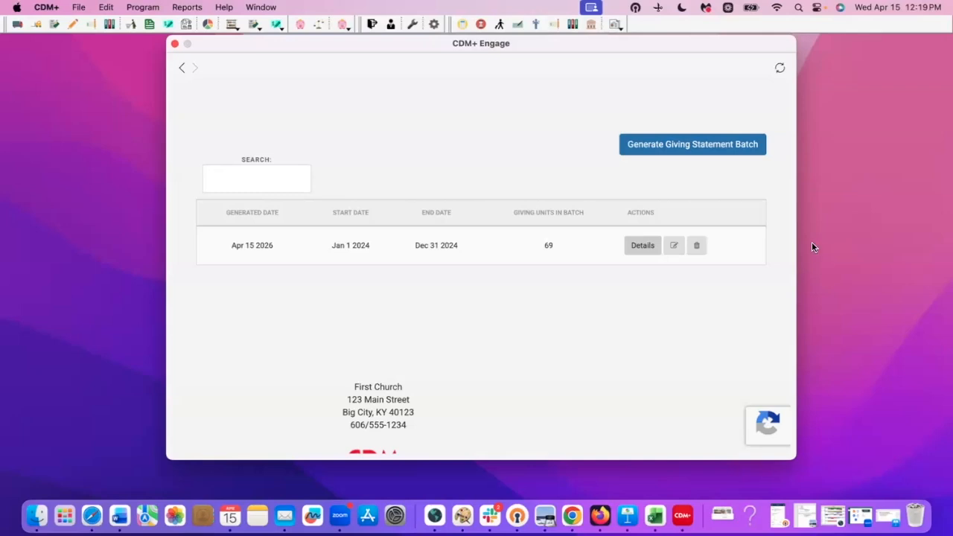
left_click(709, 151)
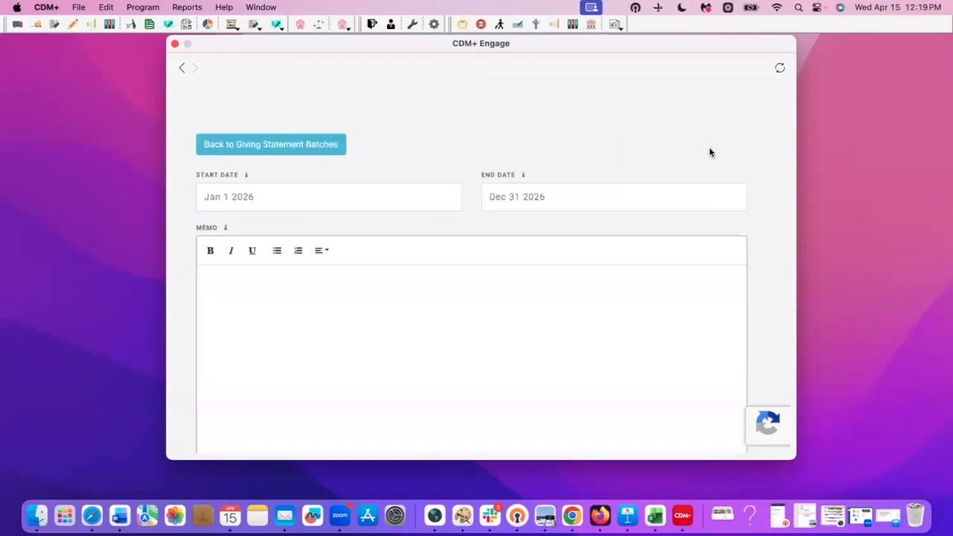
left_click(334, 204)
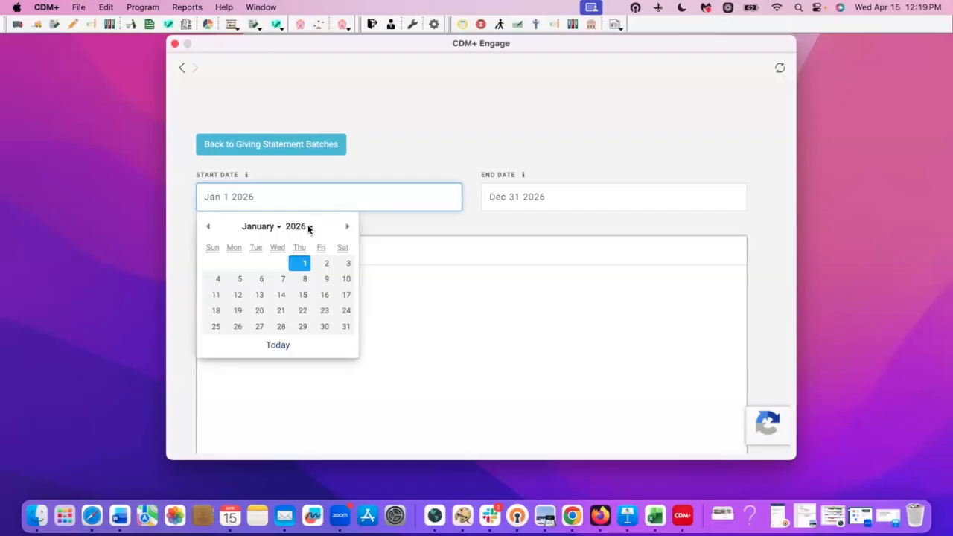
left_click(307, 226)
left_click(307, 213)
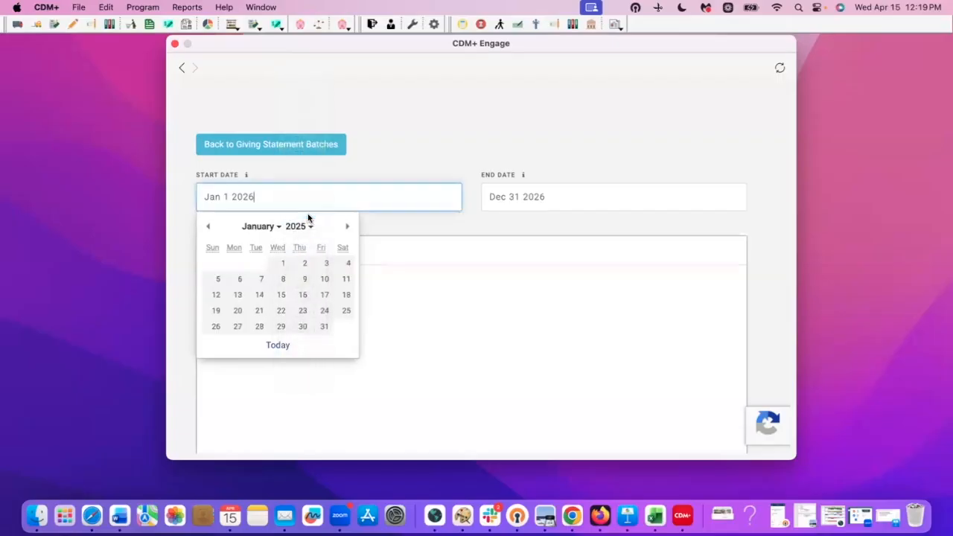
left_click(283, 264)
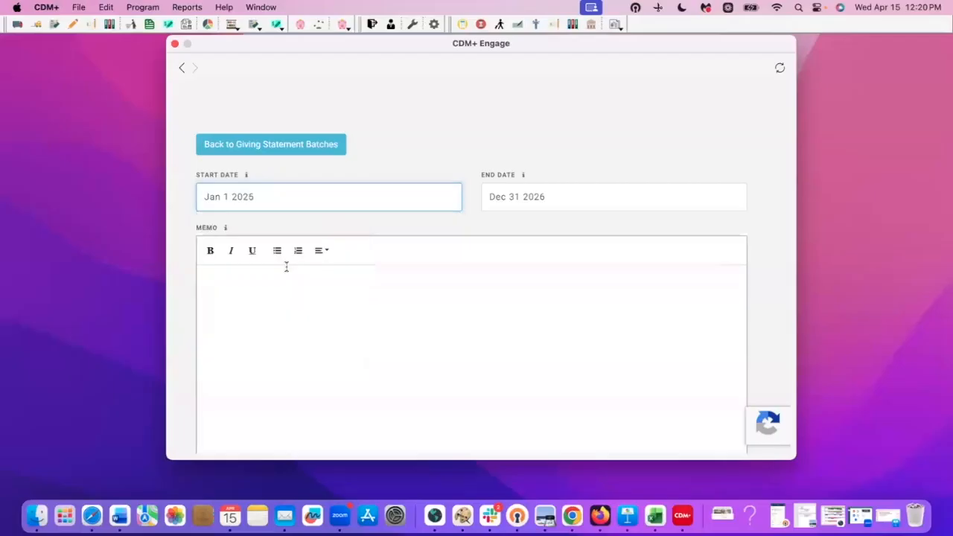
left_click(599, 210)
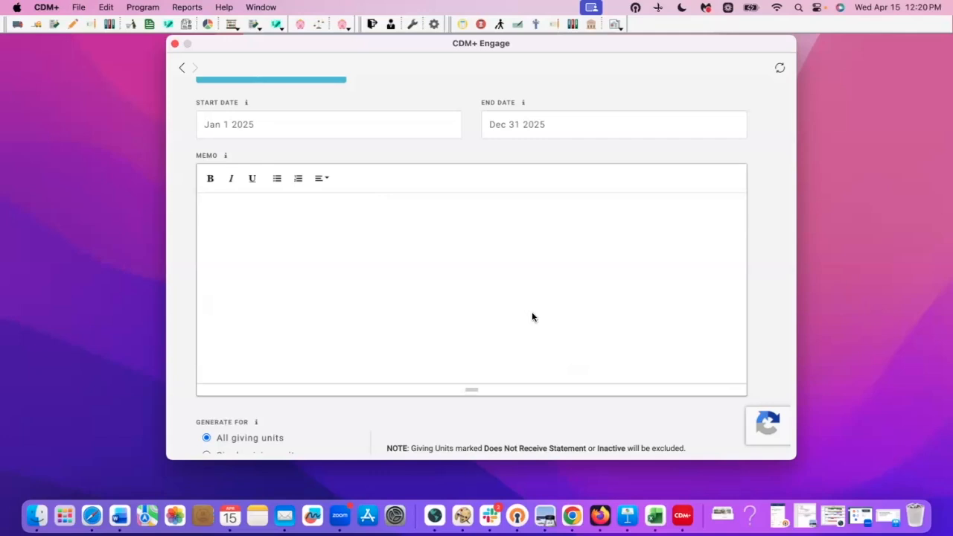
- Try limiting the batch to a single giving unit by entering one giving unit code
scroll(531, 315, "down", 5)
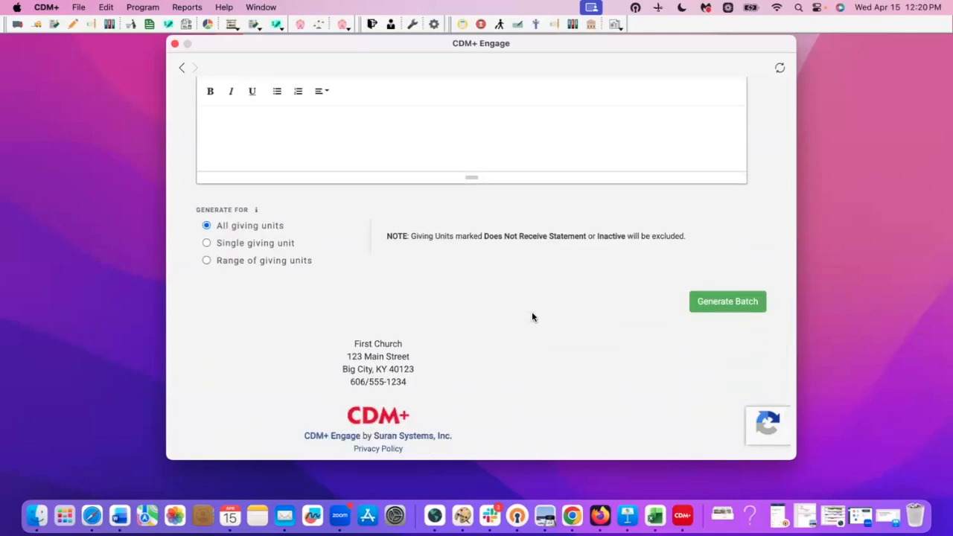
left_click(207, 243)
left_click(206, 261)
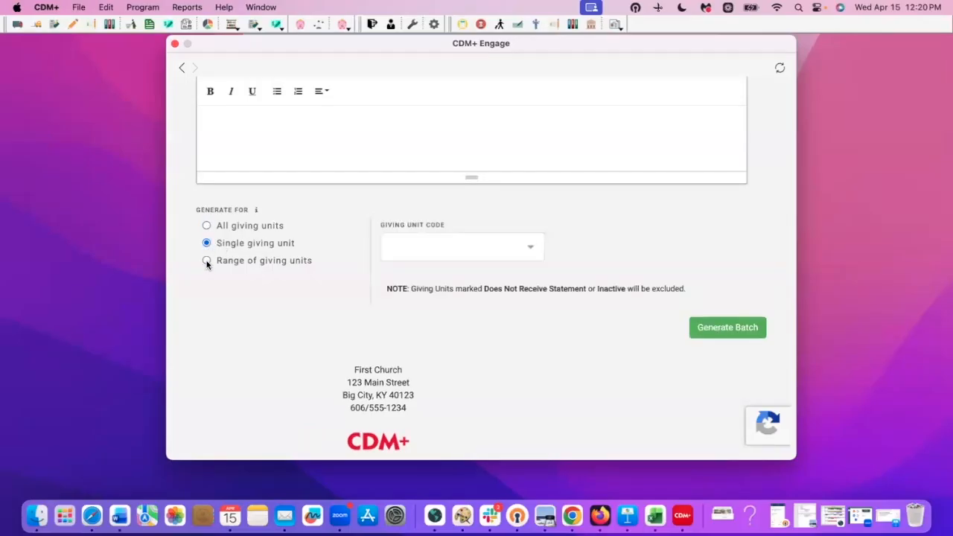
left_click(220, 243)
left_click(529, 250)
scroll(499, 305, "down", 1)
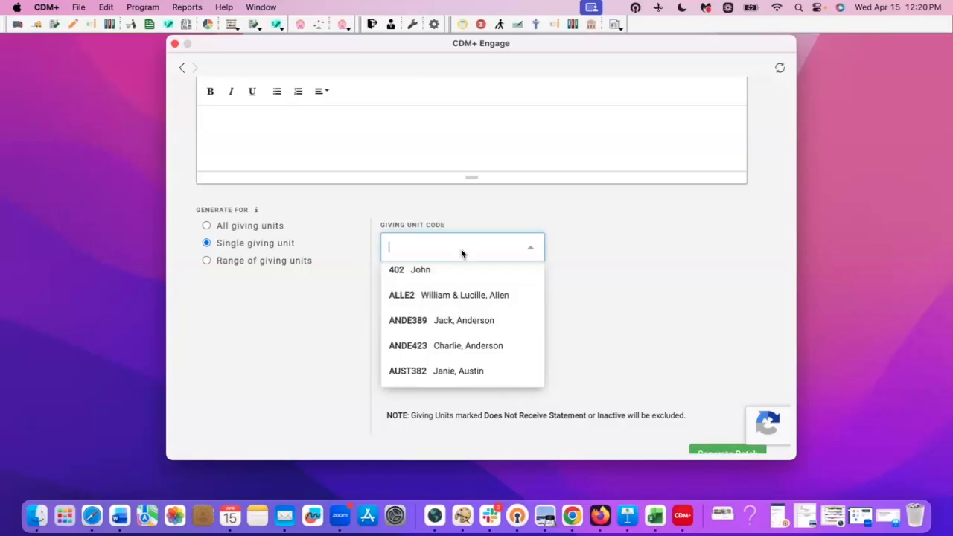
type("anderson")
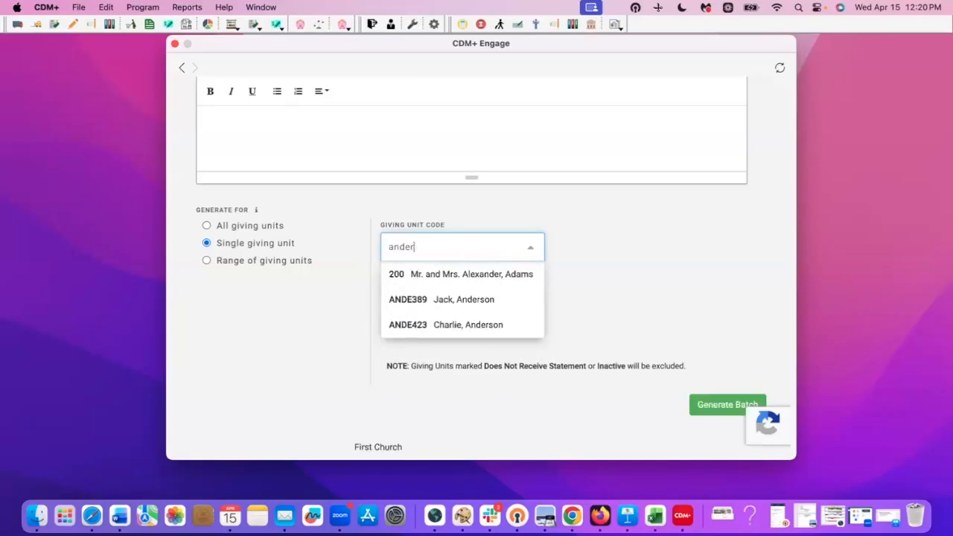
key("BackSpace")
key("BackSpace")
key("BackSpace")
type("389")
left_click(304, 285)
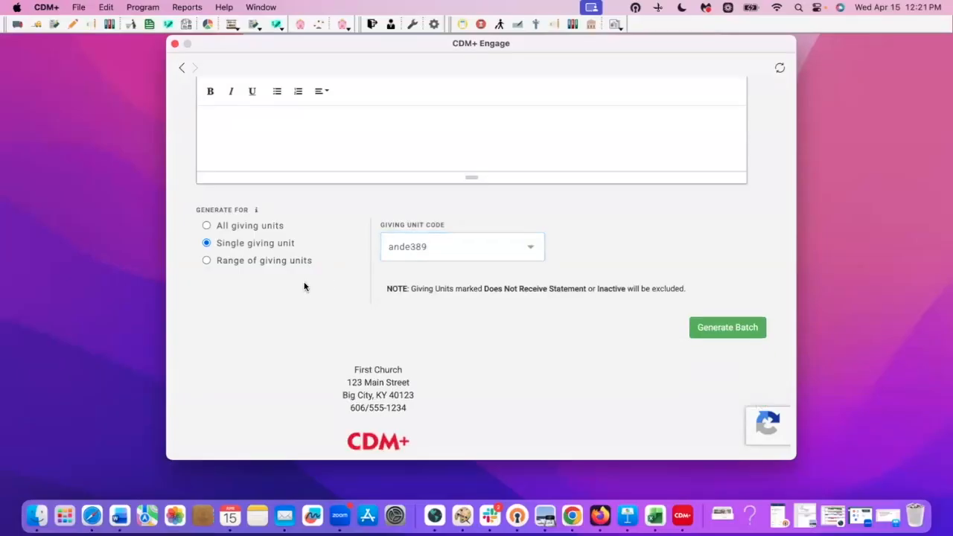
- Try generating for a range of giving units and choose the minimum giving unit code
left_click(206, 261)
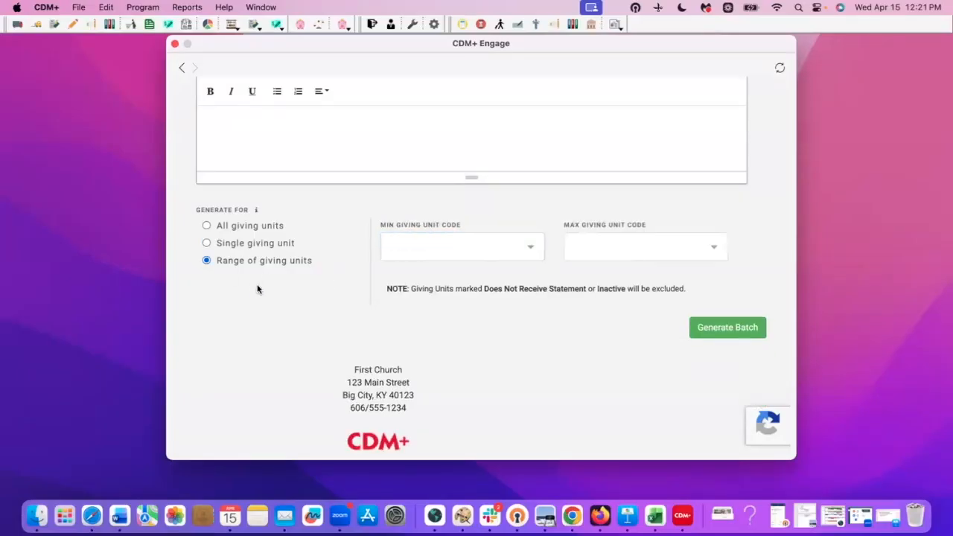
left_click(530, 251)
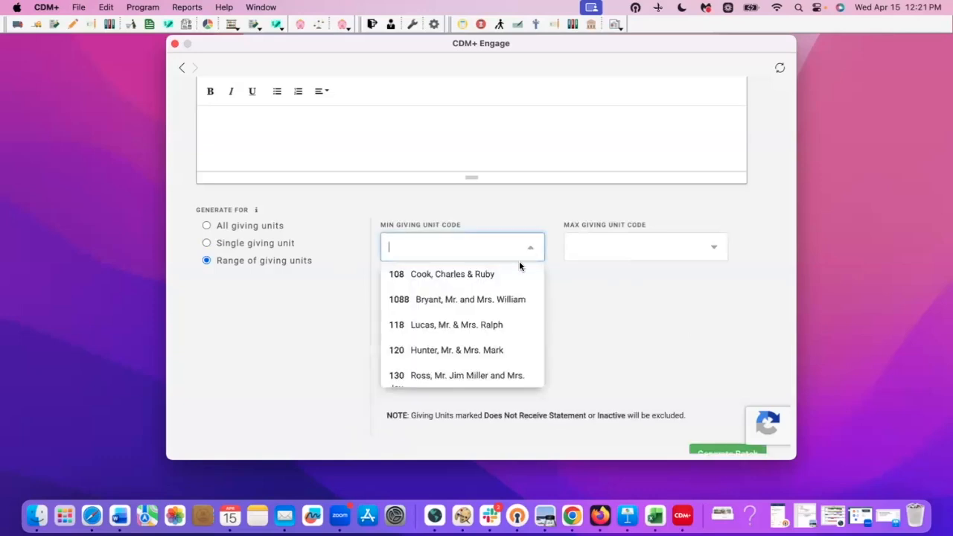
scroll(476, 320, "down", 3)
scroll(496, 319, "down", 5)
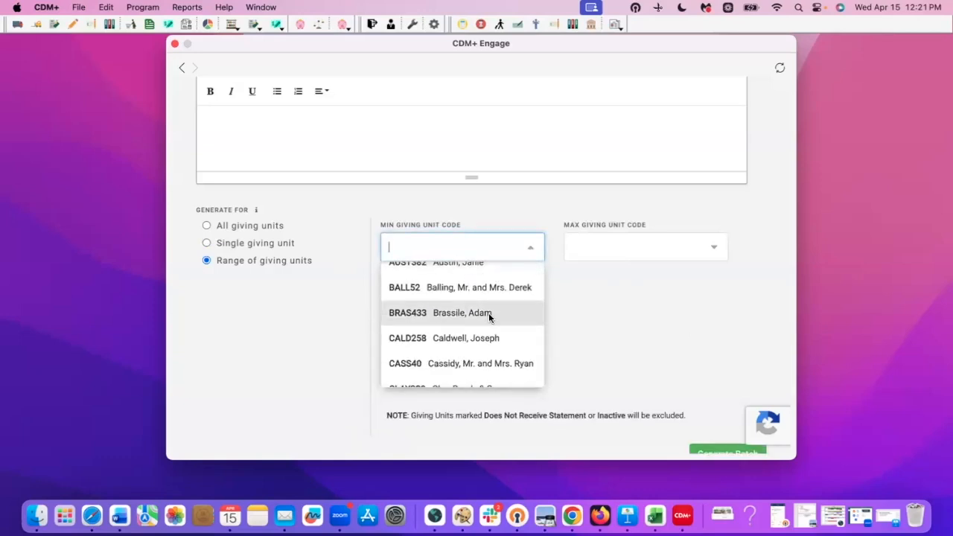
left_click(489, 313)
left_click(530, 248)
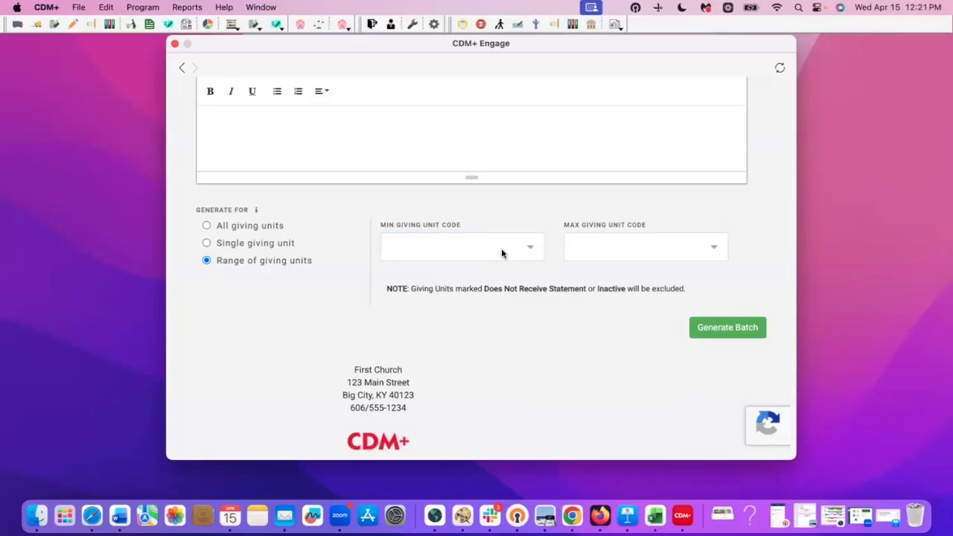
left_click(501, 248)
type("ander")
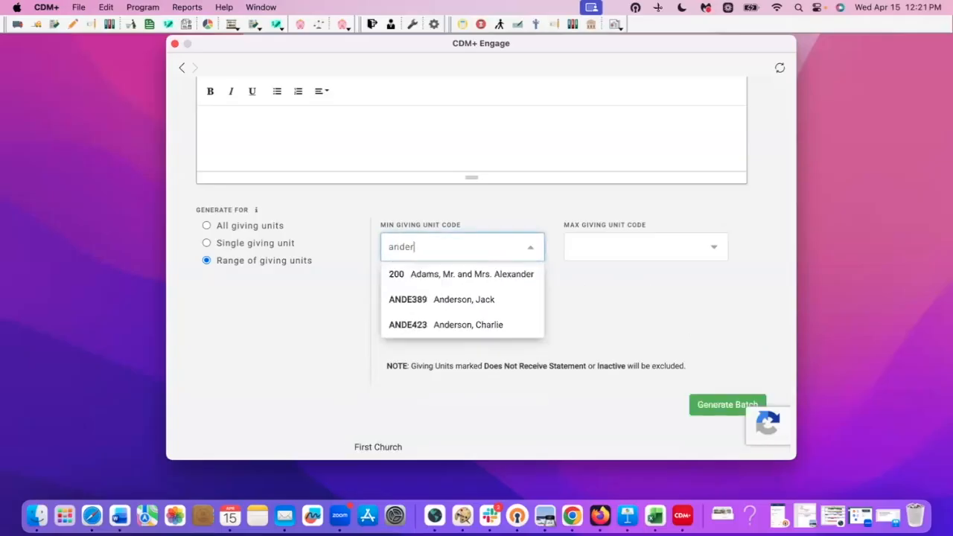
key("BackSpace")
type("389")
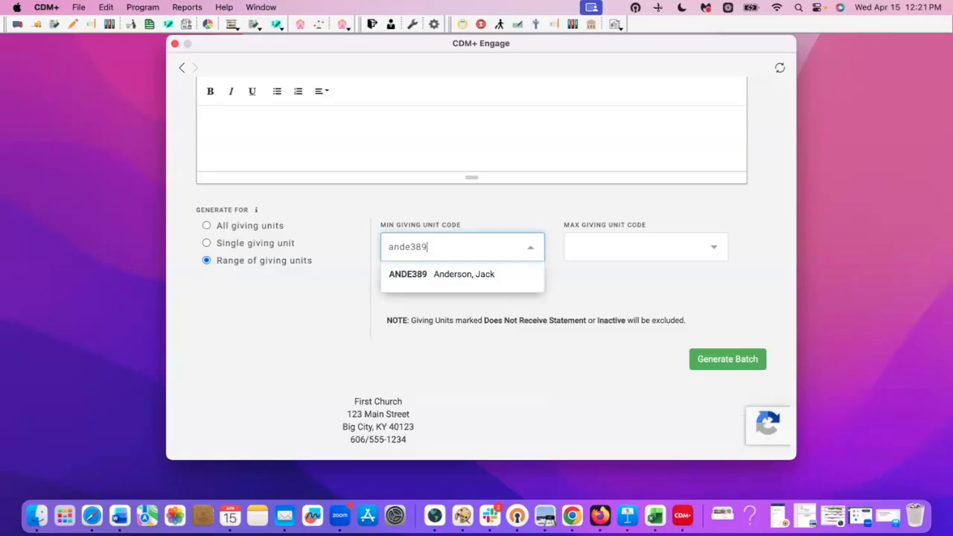
left_click(496, 272)
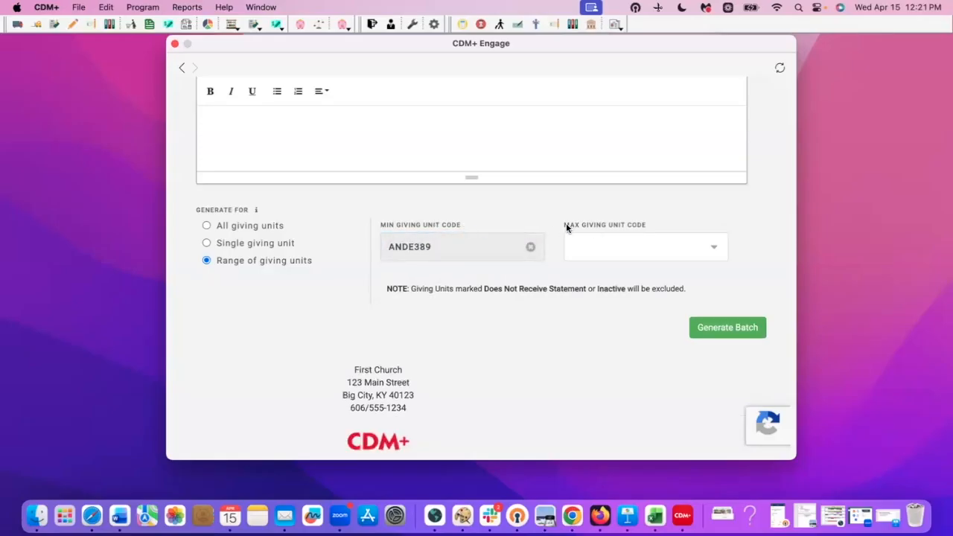
- Choose a maximum giving unit code to complete the range
left_click(608, 246)
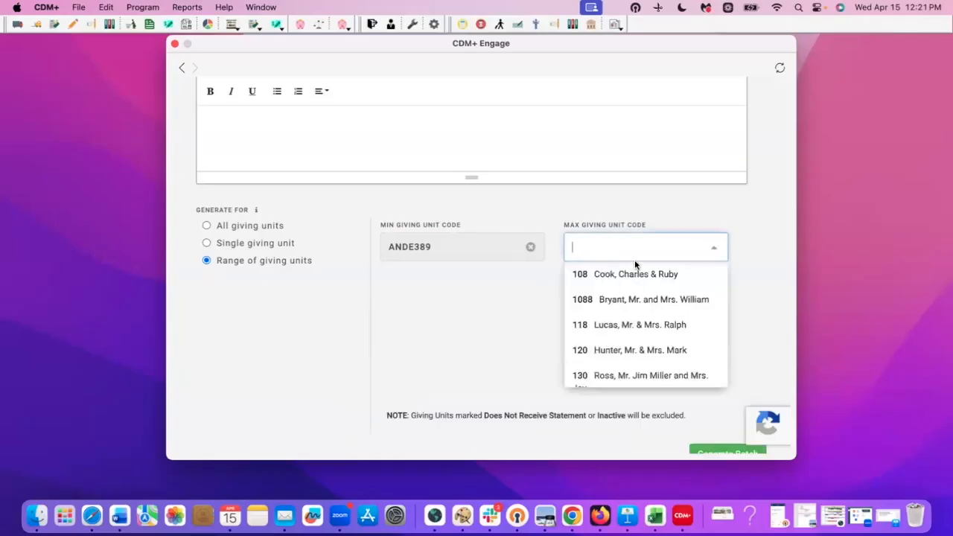
type("1088")
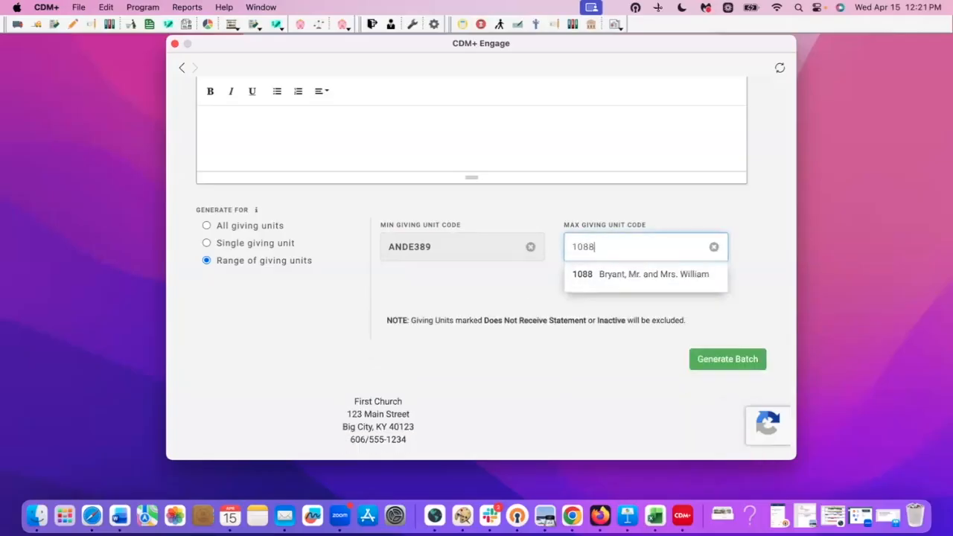
left_click(673, 273)
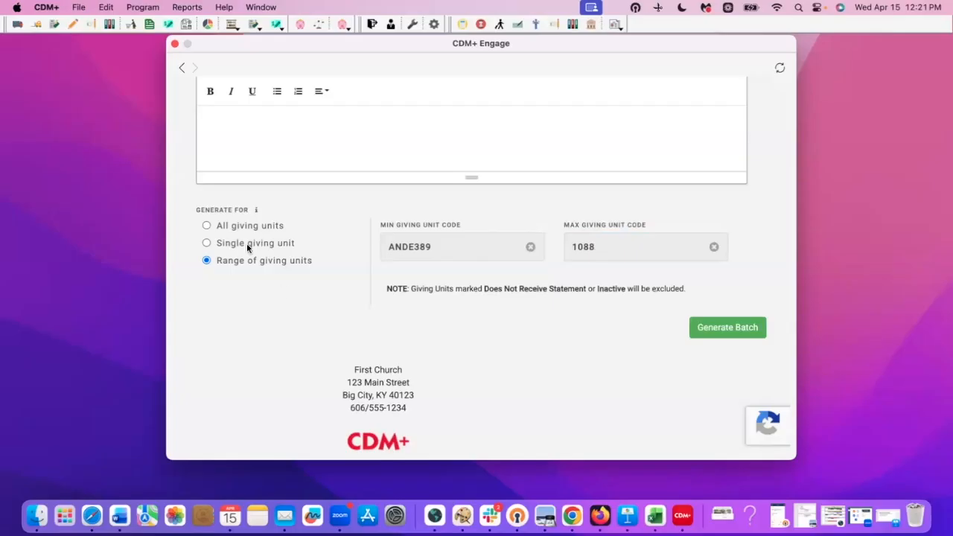
- Generate the giving statement batch for all giving units
left_click(207, 226)
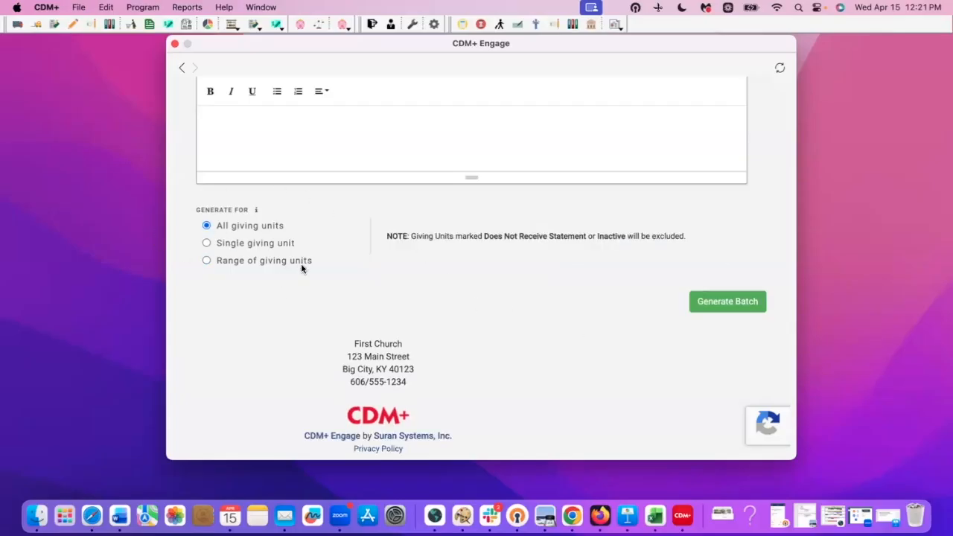
left_click(705, 310)
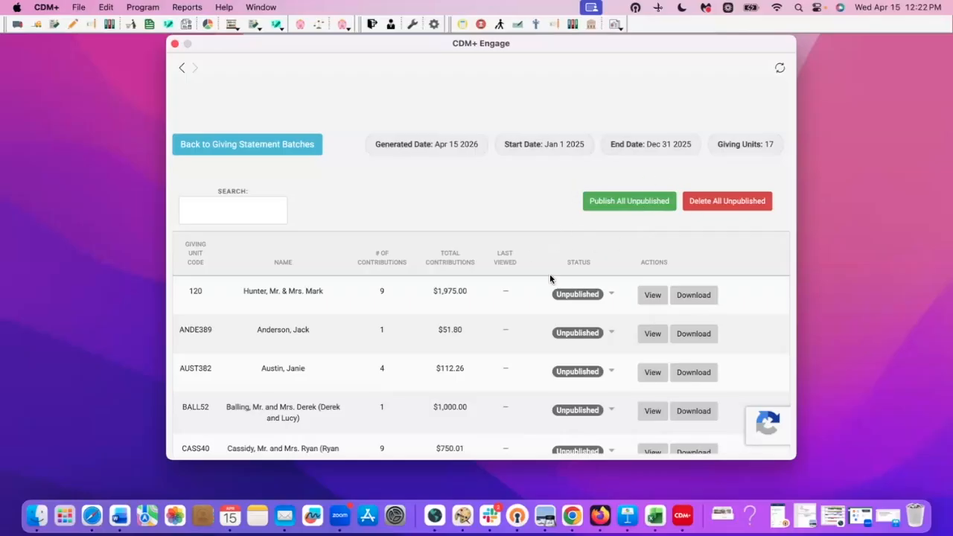
- Publish all unpublished statements in the batch and check why one giving unit's email option is flagged
left_click(611, 295)
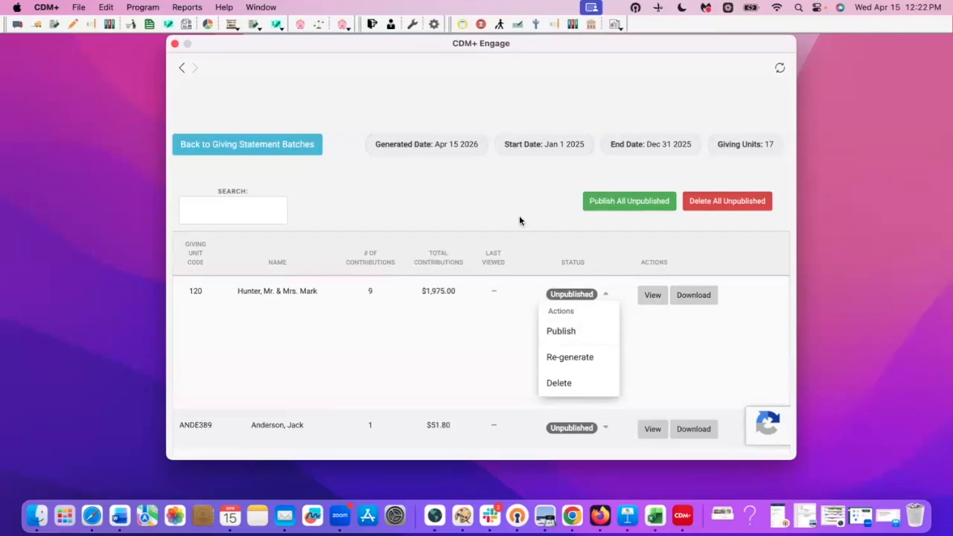
left_click(629, 202)
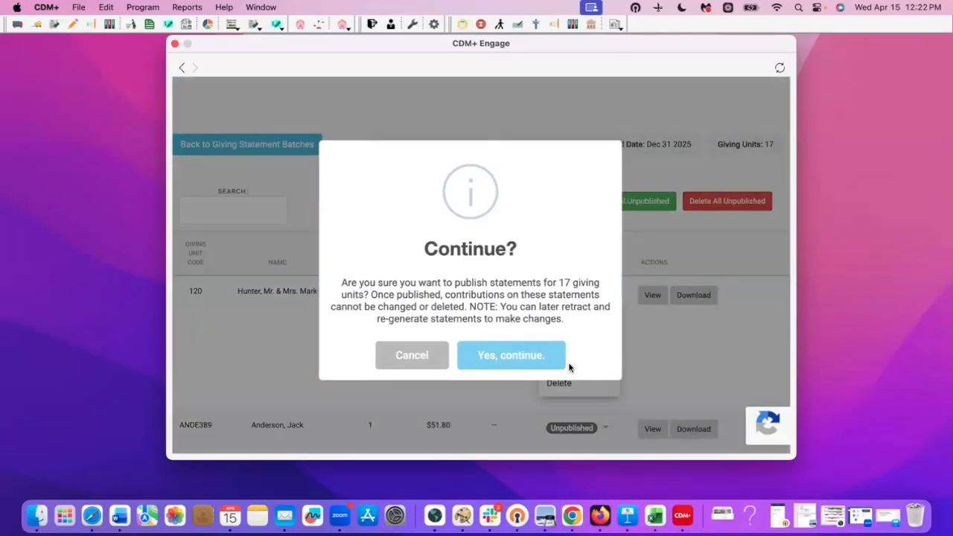
left_click(534, 356)
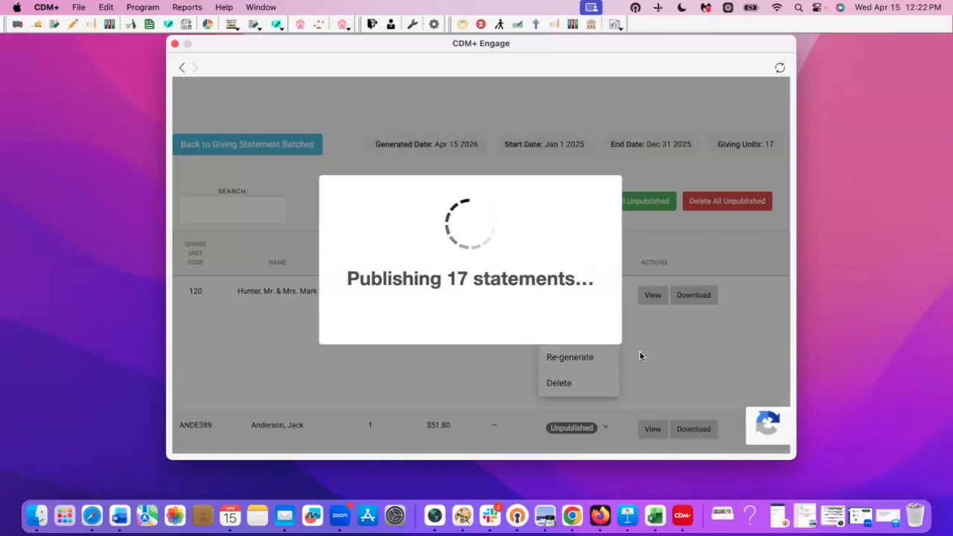
left_click(476, 360)
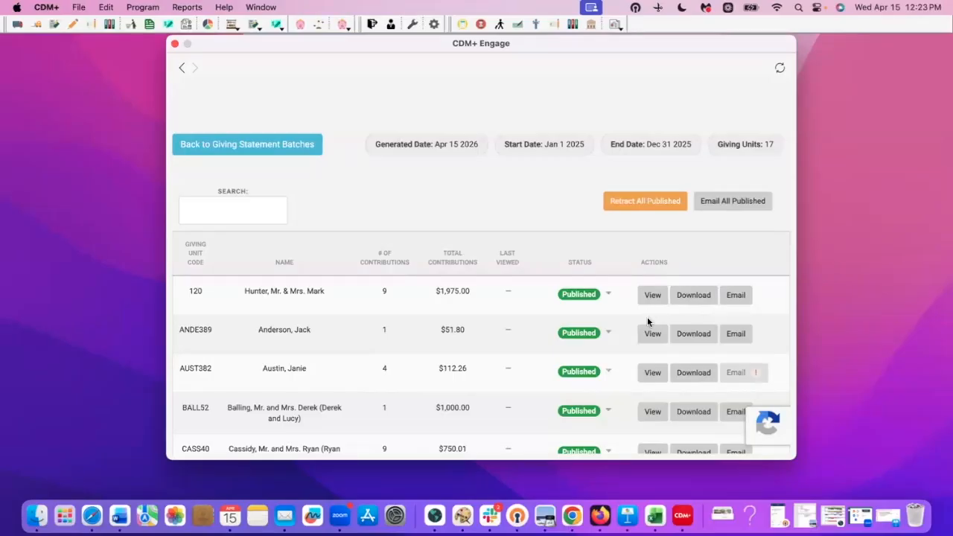
scroll(684, 368, "down", 3)
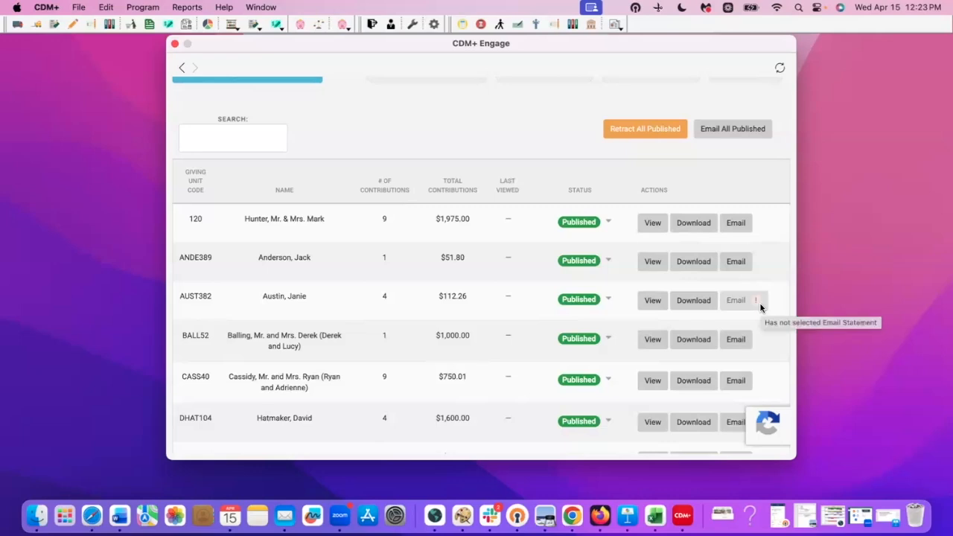
mouse_move(751, 305)
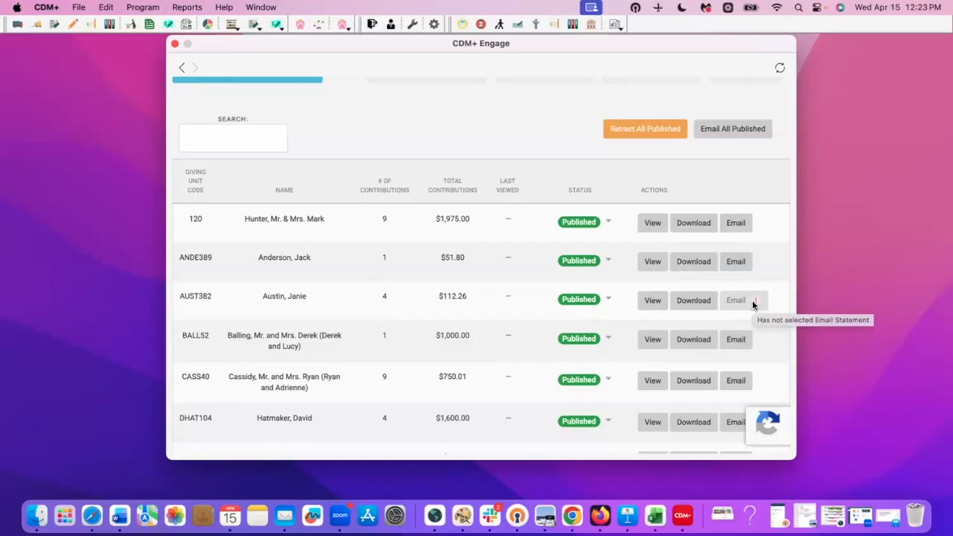
- Find the flagged giving unit by last name in Giving Unit Records, enable Email Statement on its record and save the change
left_click(174, 45)
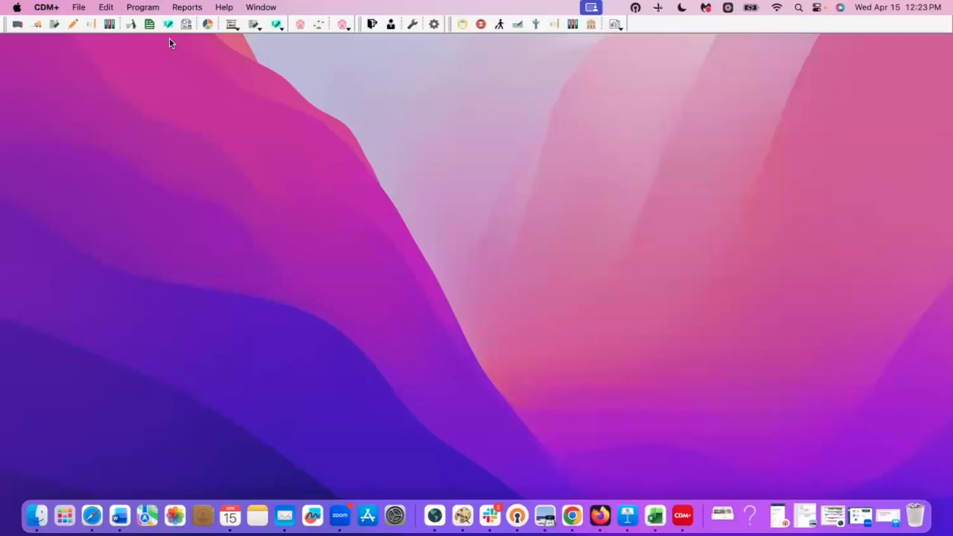
left_click(149, 9)
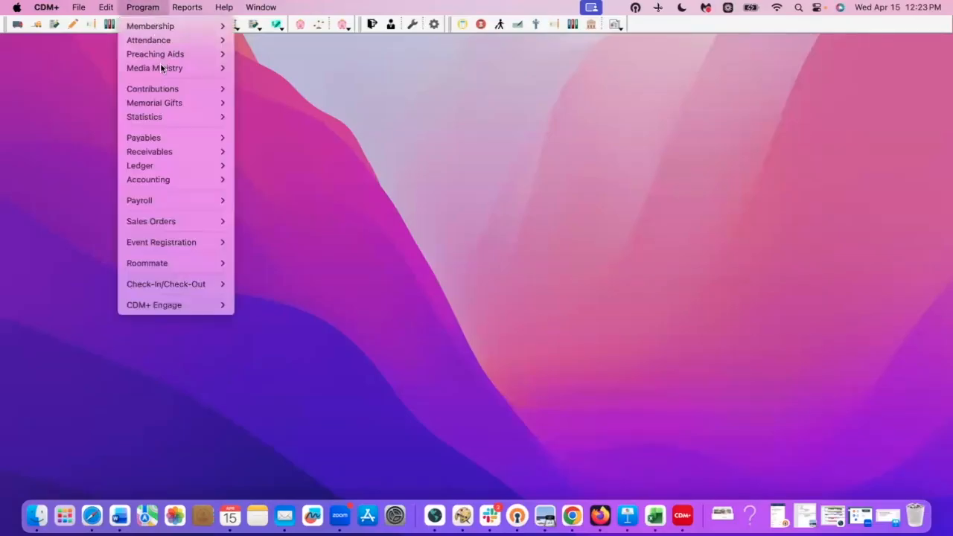
mouse_move(165, 89)
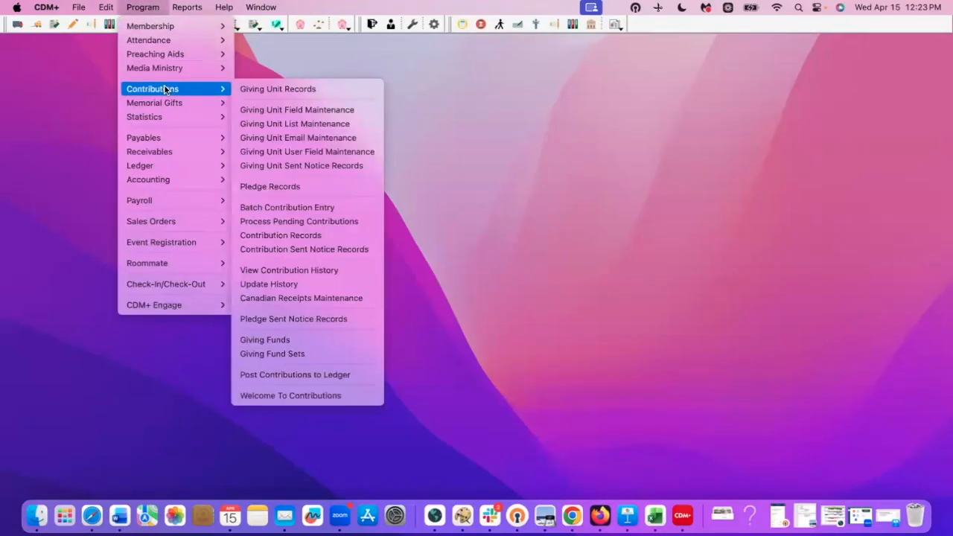
left_click(310, 88)
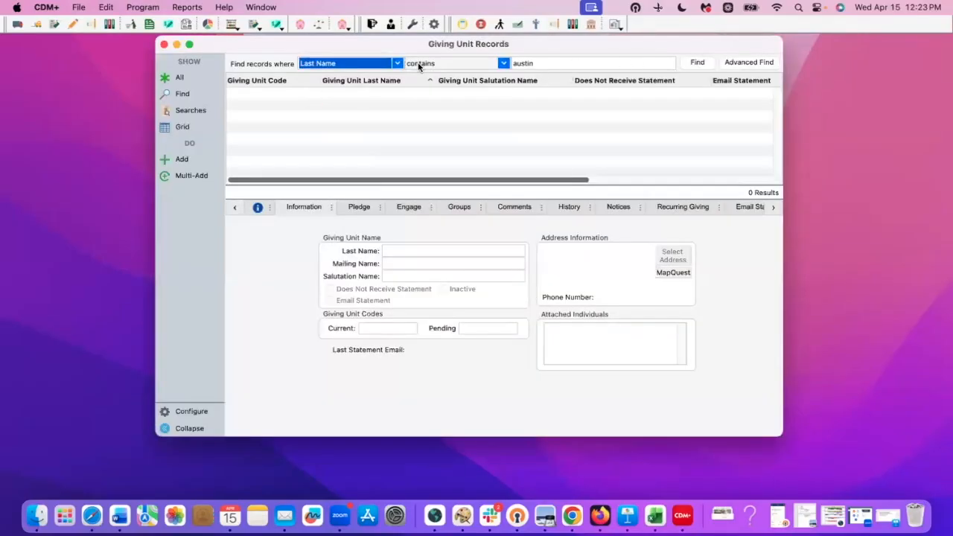
left_click(695, 64)
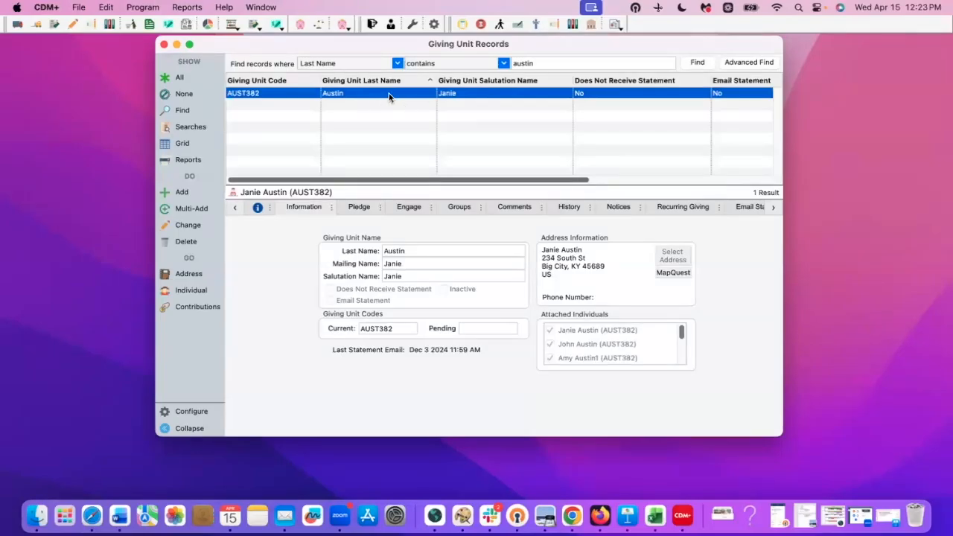
left_click(186, 225)
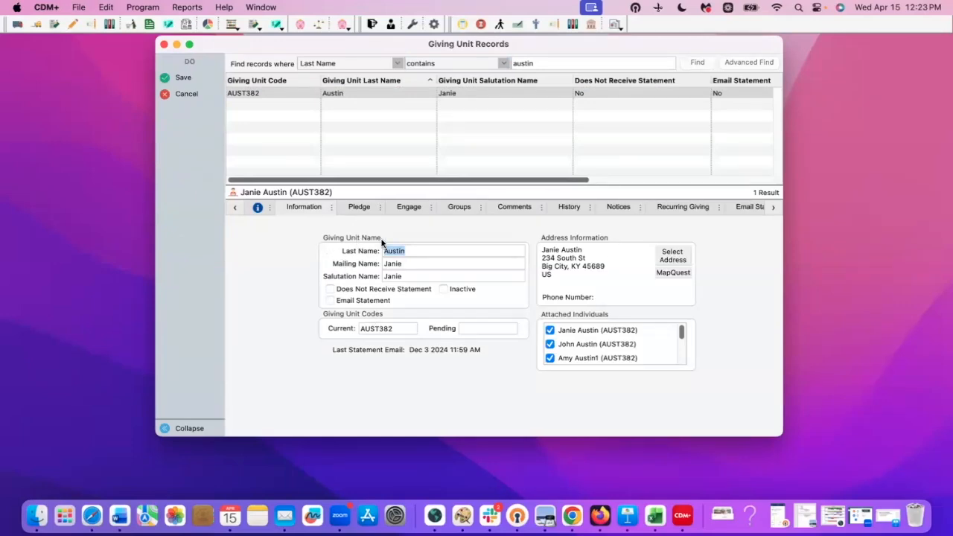
left_click(331, 301)
left_click(180, 78)
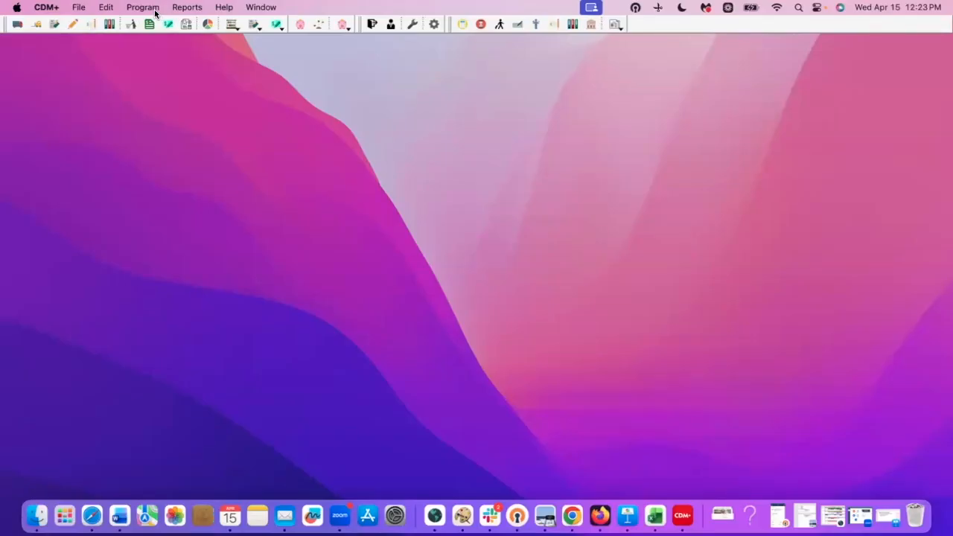
- Reopen the 2025 batch details in Engage Giving Statements and check which published statements offer the email option
left_click(155, 11)
mouse_move(169, 300)
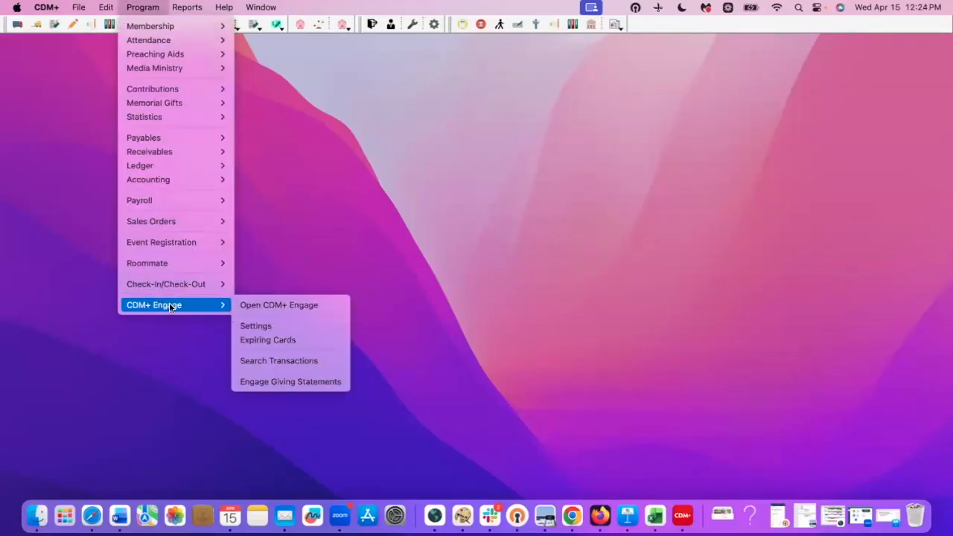
left_click(272, 386)
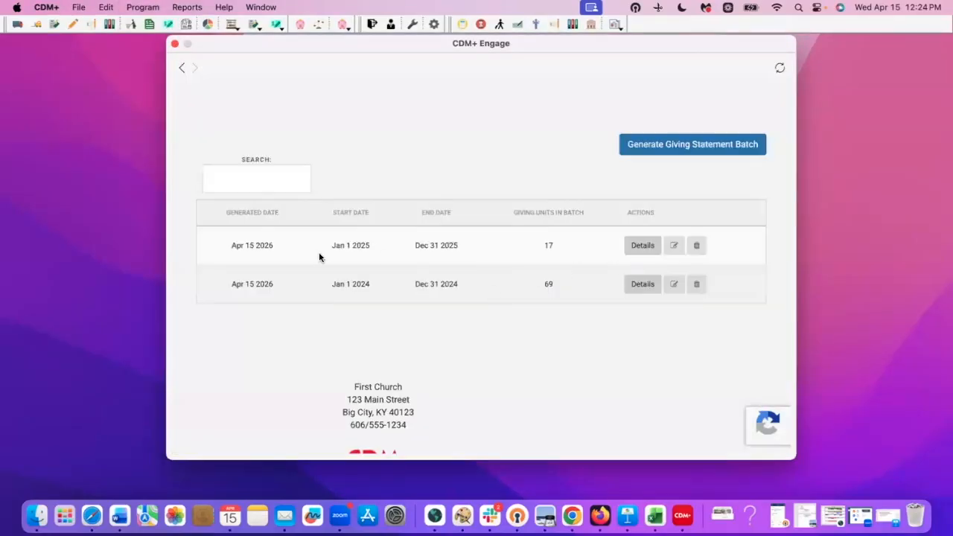
left_click(635, 246)
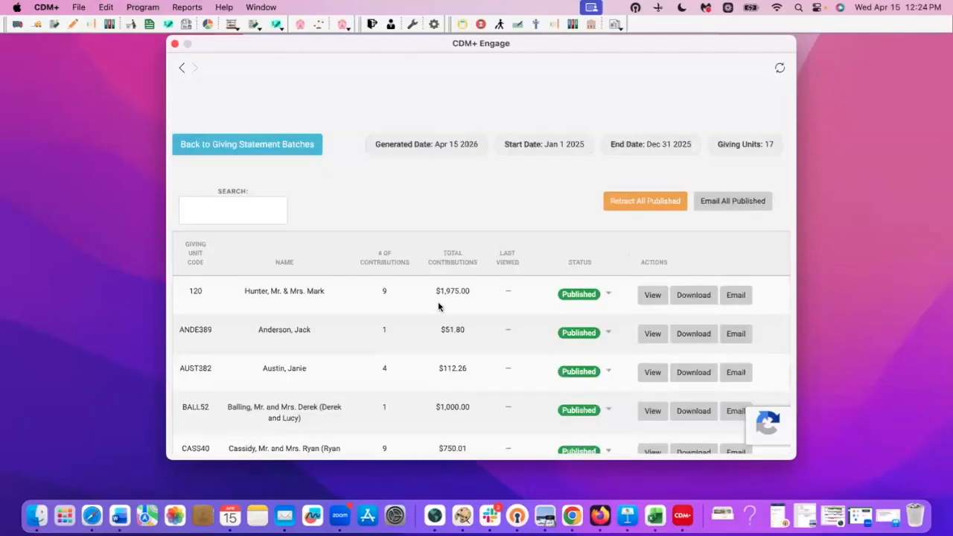
scroll(434, 307, "down", 3)
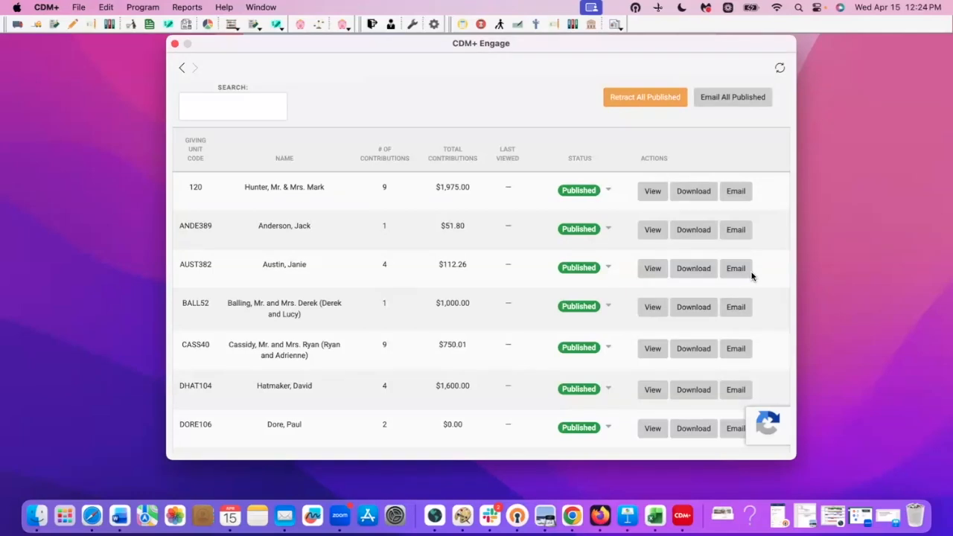
scroll(751, 276, "down", 5)
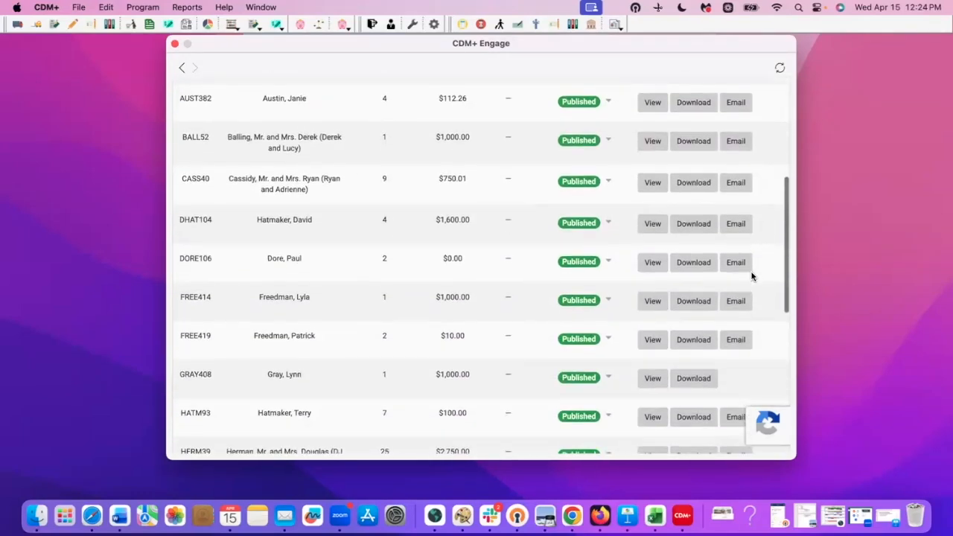
scroll(751, 276, "down", 2)
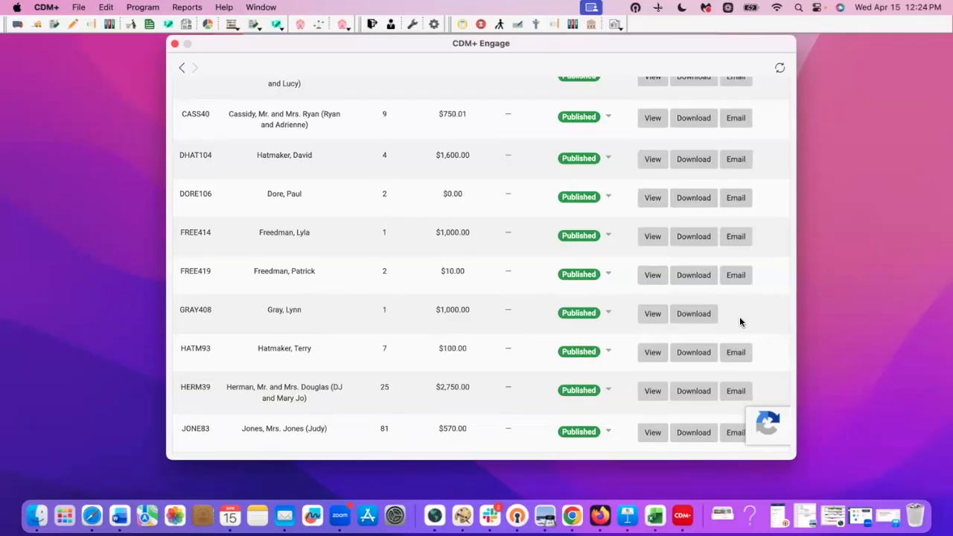
scroll(727, 326, "up", 1)
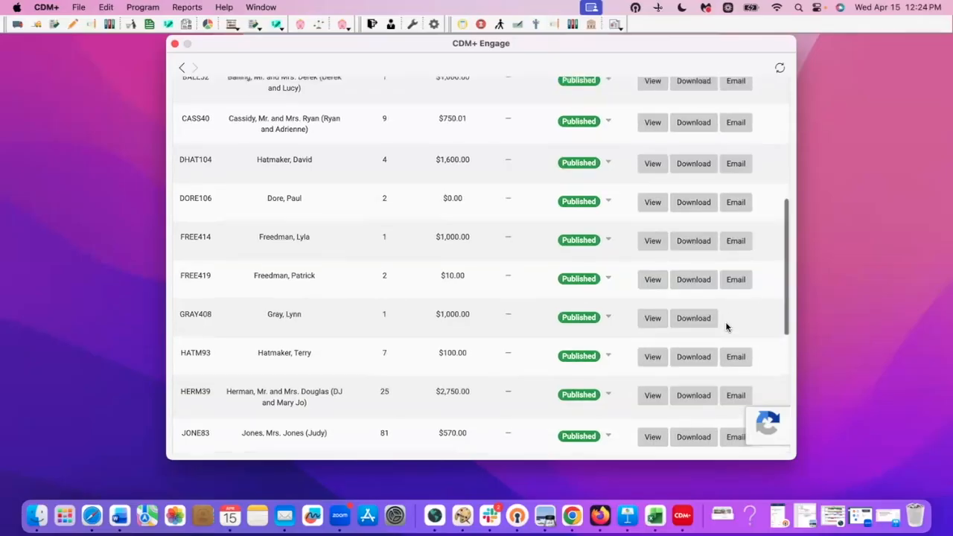
left_click(174, 45)
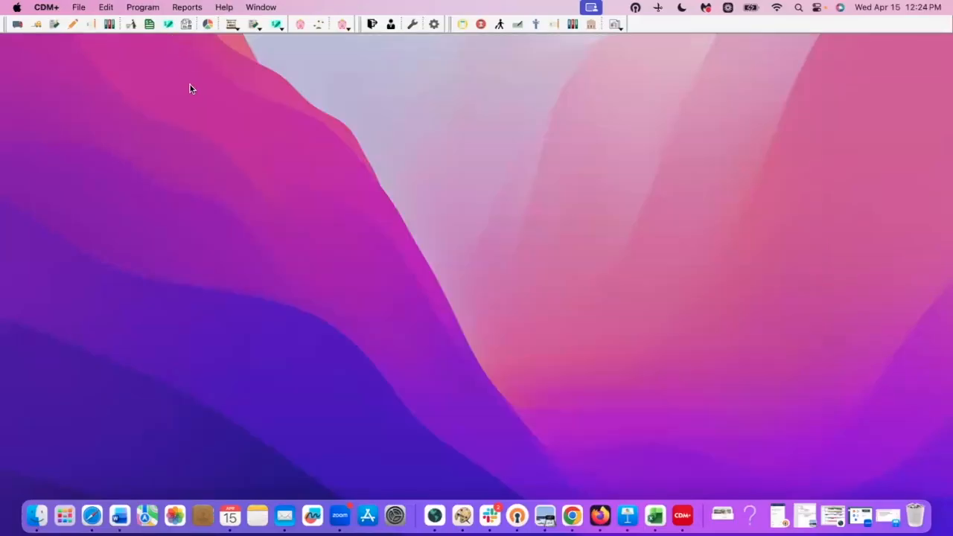
left_click(143, 7)
mouse_move(160, 87)
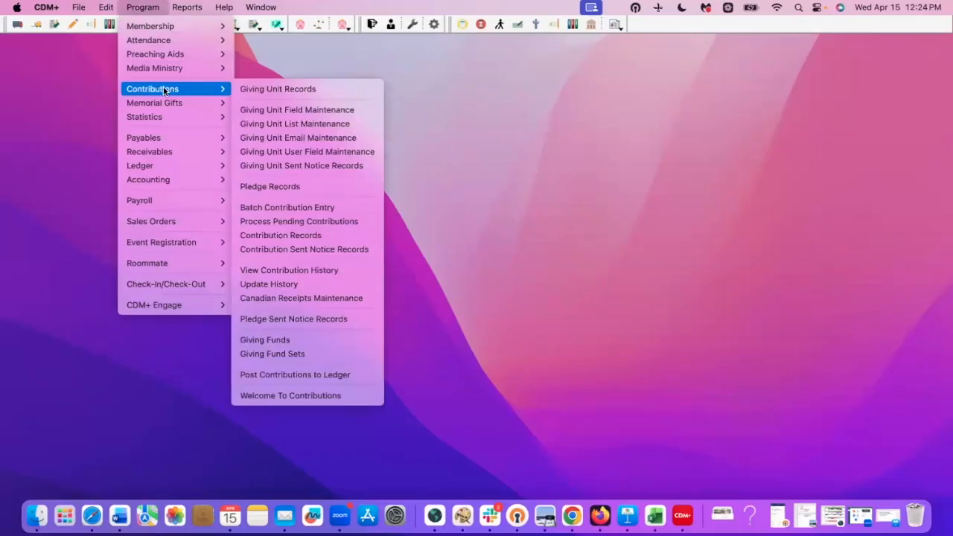
left_click(290, 90)
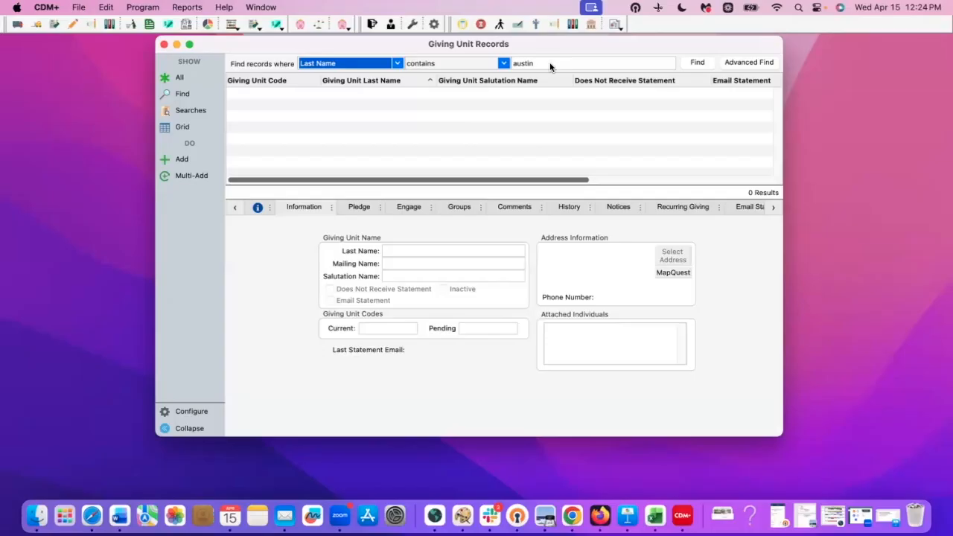
double_click(513, 63)
type("gray")
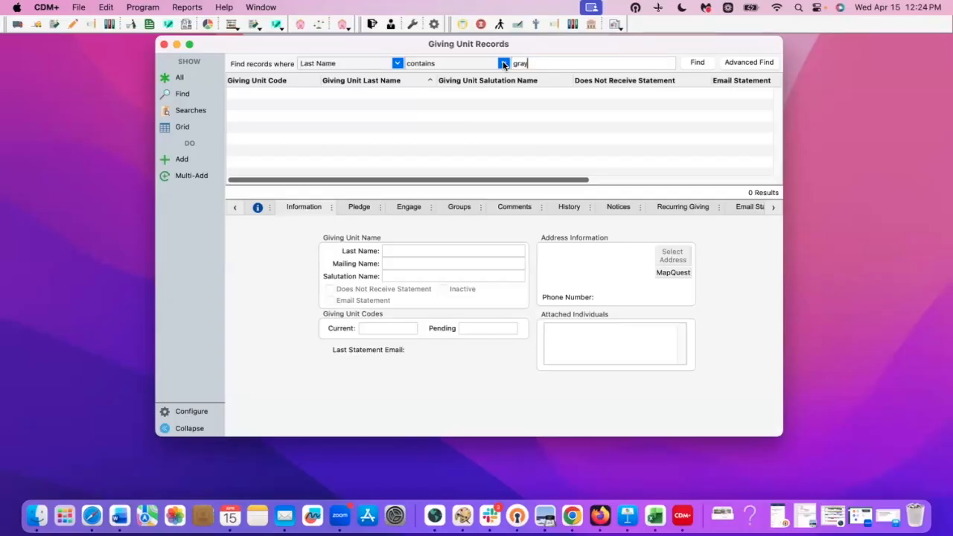
left_click(692, 62)
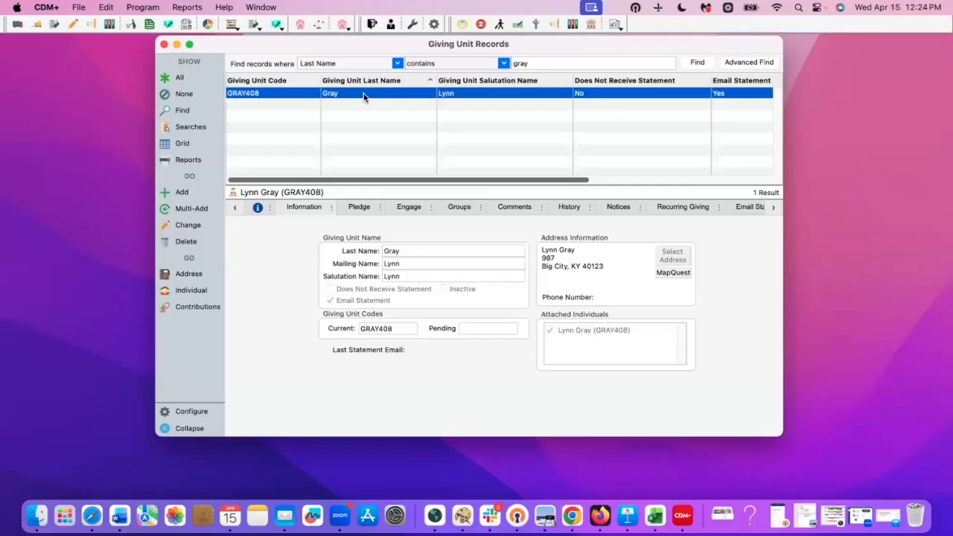
- Go to the giving unit's individual record, add an entry of type E-mail address with the person's email, and save
left_click(190, 290)
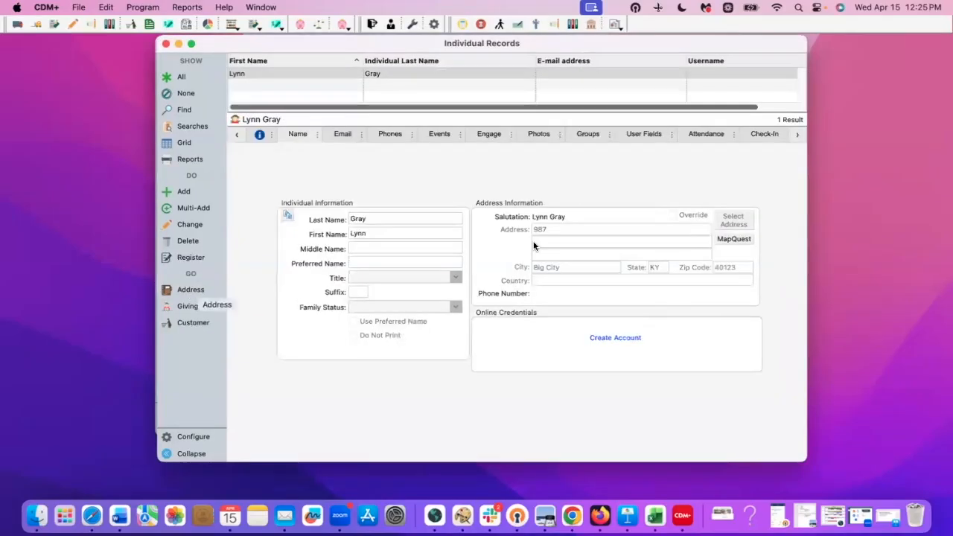
left_click(344, 135)
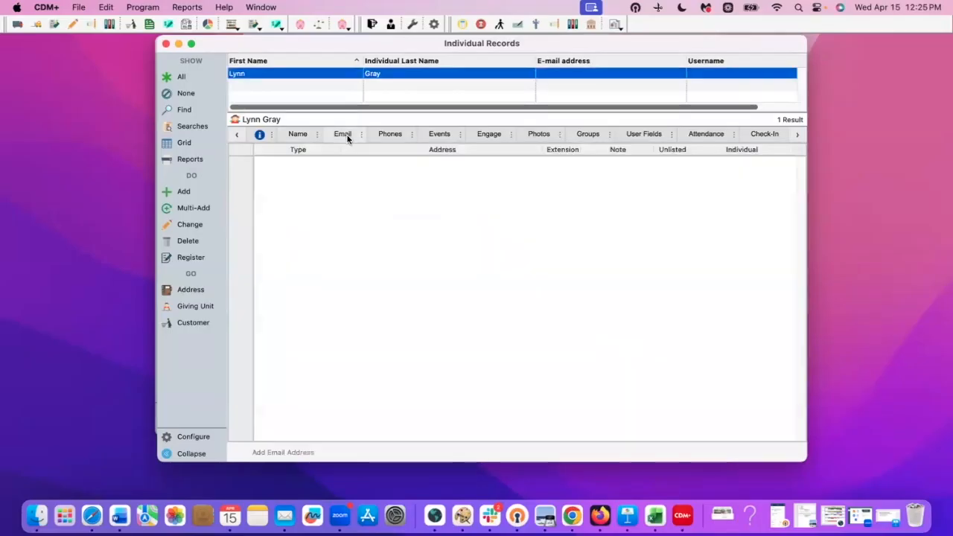
left_click(182, 224)
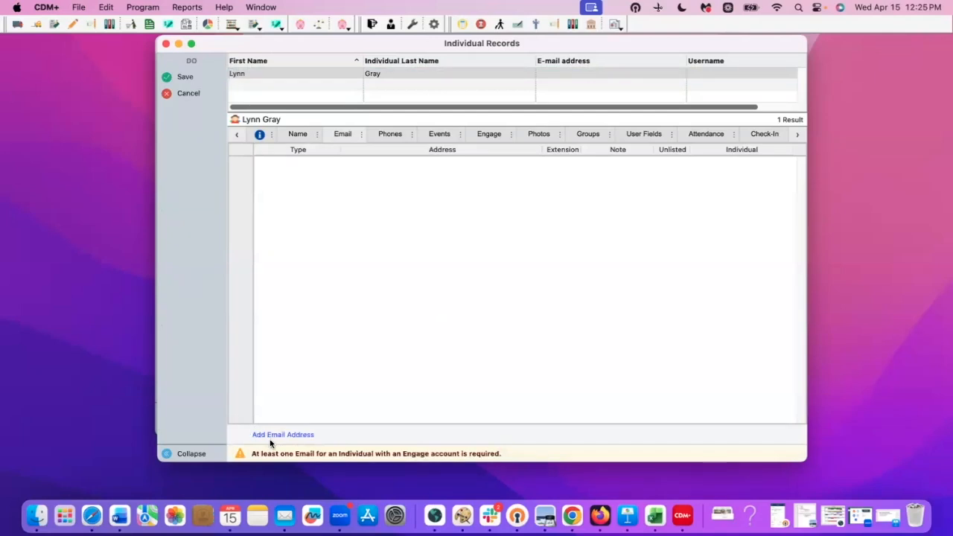
left_click(301, 435)
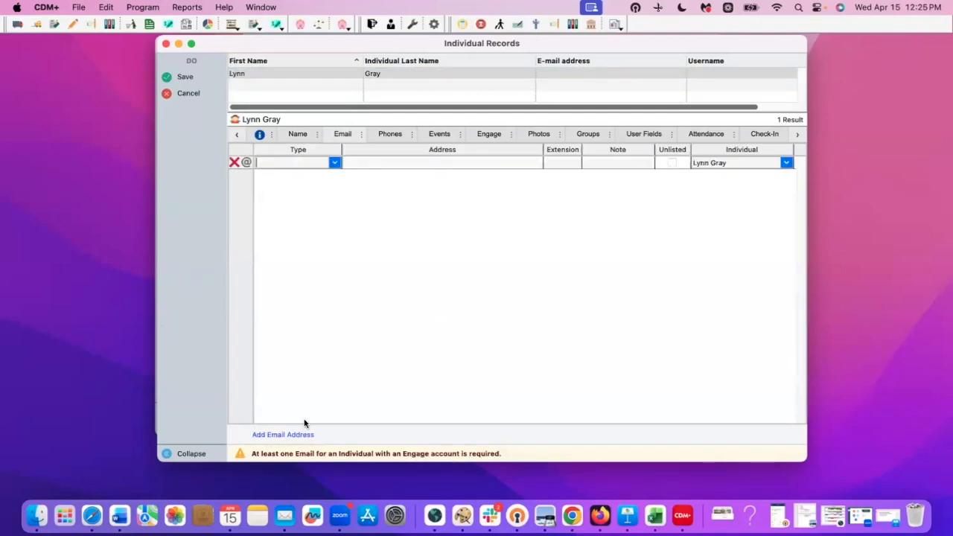
left_click(334, 162)
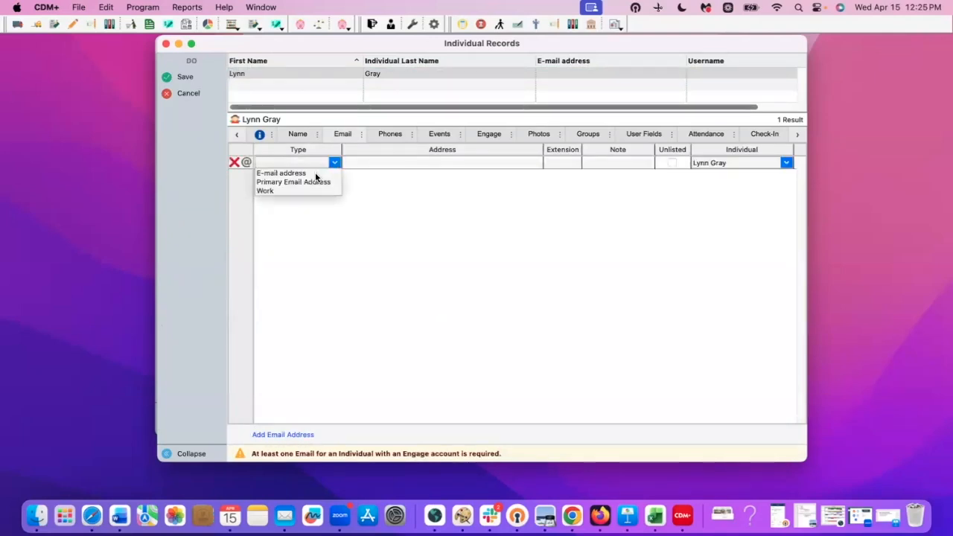
left_click(315, 175)
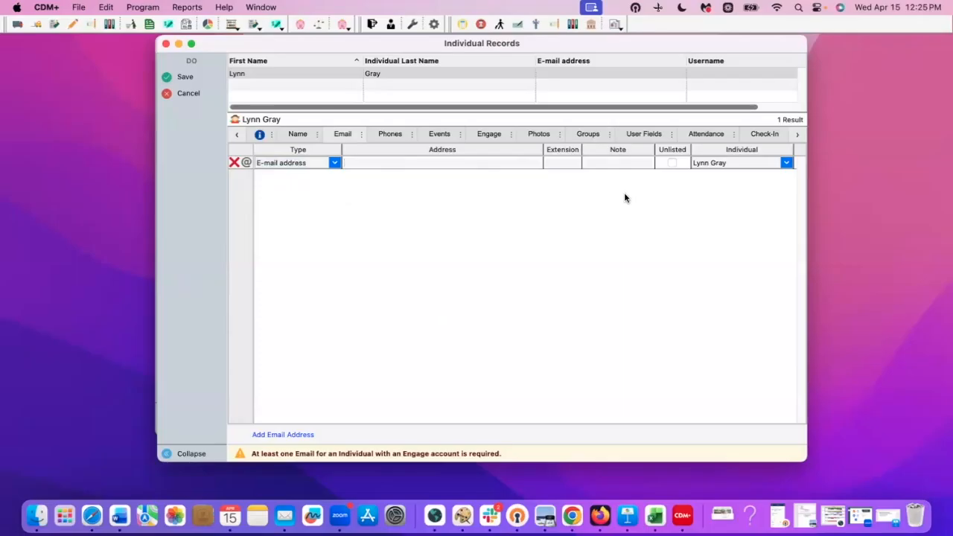
type("lynn@example.com")
left_click(184, 78)
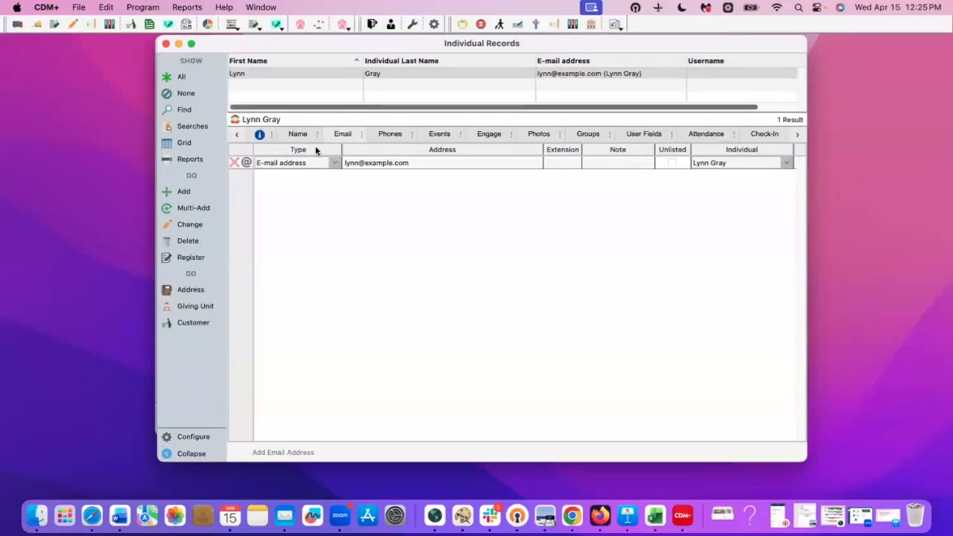
- Create an online account for the individual with the suggested username and the saved email address, and close the record windows
left_click(297, 134)
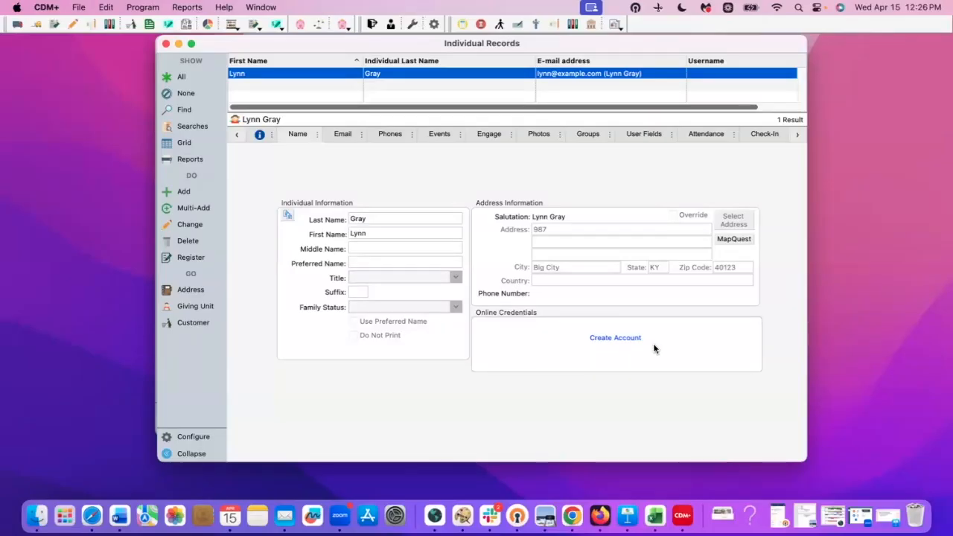
left_click(604, 337)
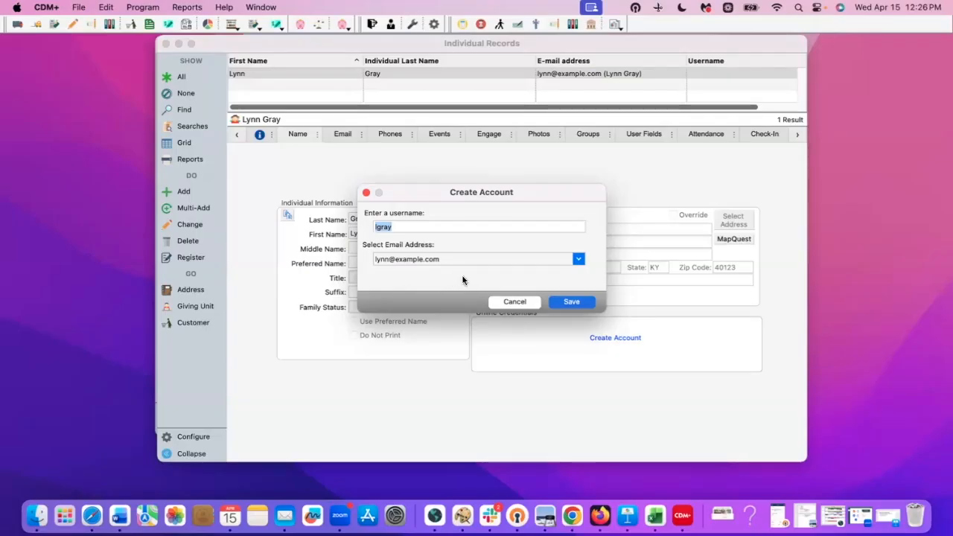
left_click(592, 307)
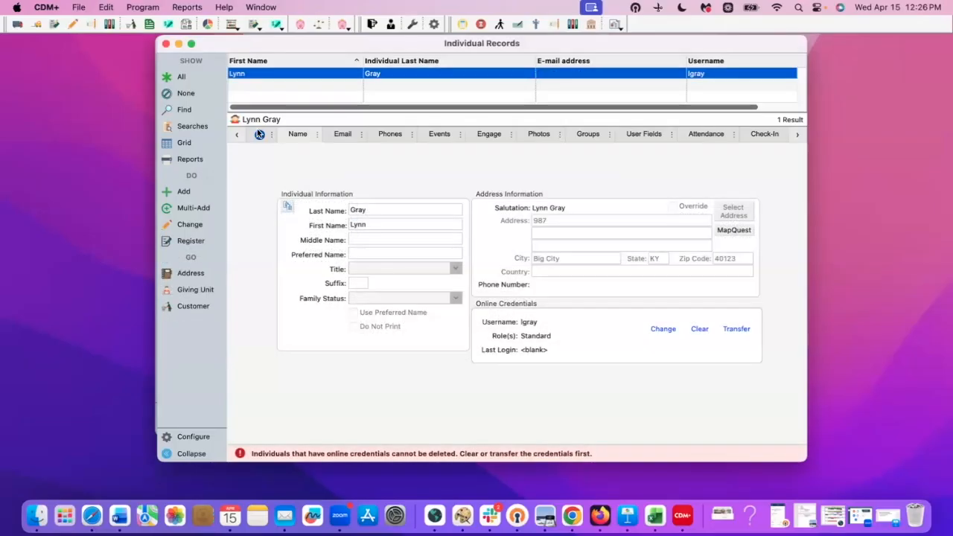
left_click(165, 45)
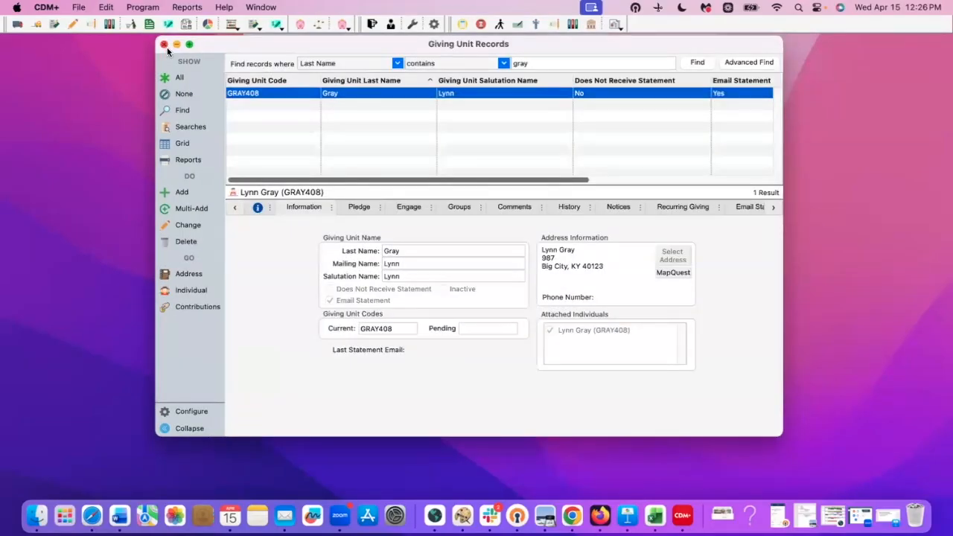
left_click(164, 45)
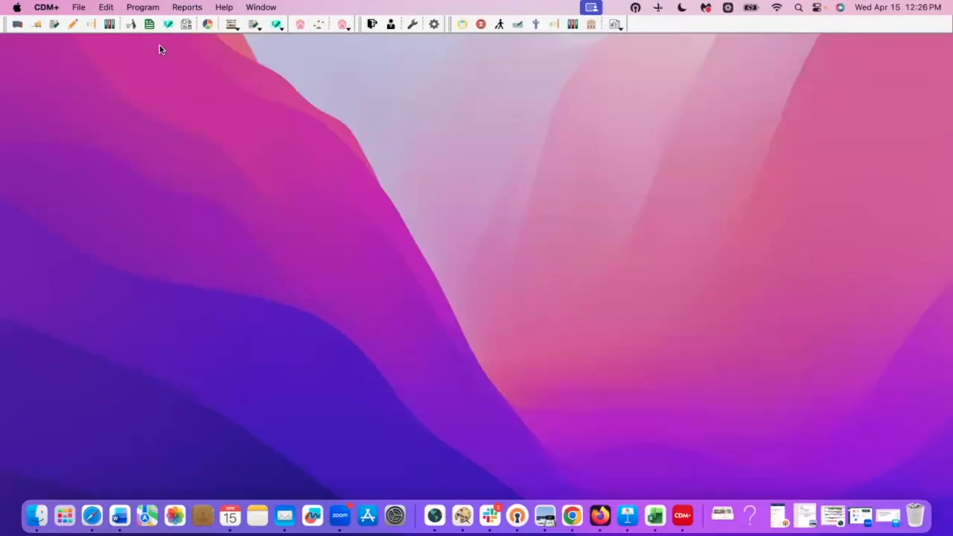
- Open the details of the Jan 1 2025 to Dec 31 2025 batch in Engage Giving Statements
left_click(142, 7)
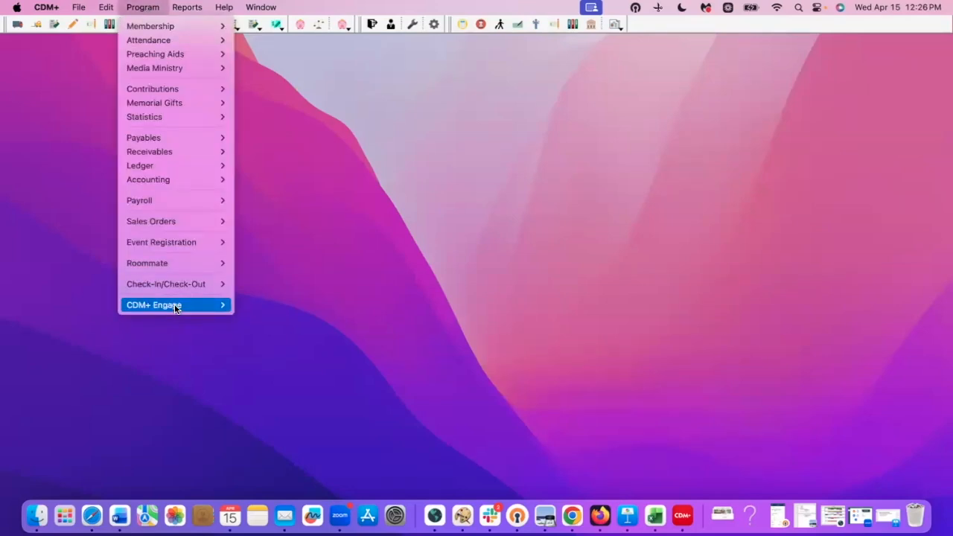
mouse_move(184, 305)
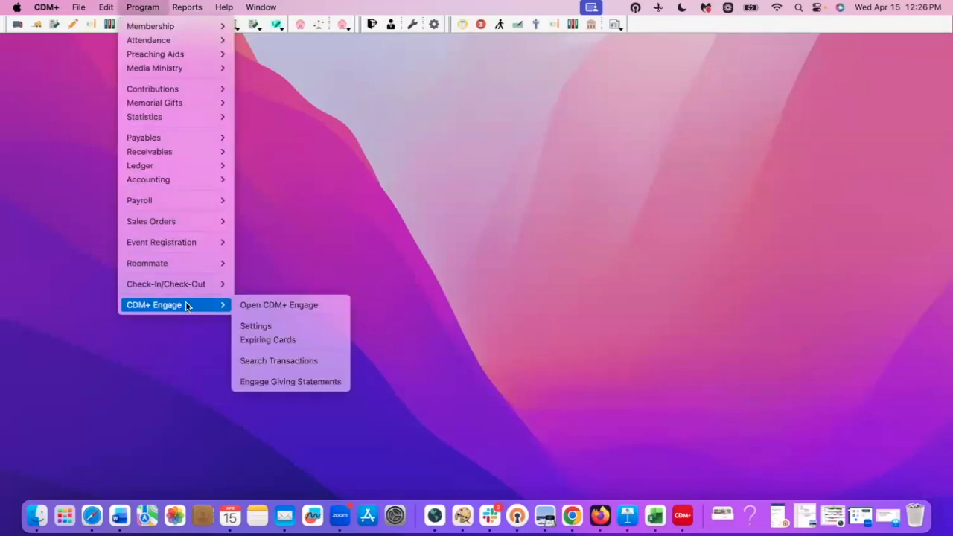
left_click(284, 384)
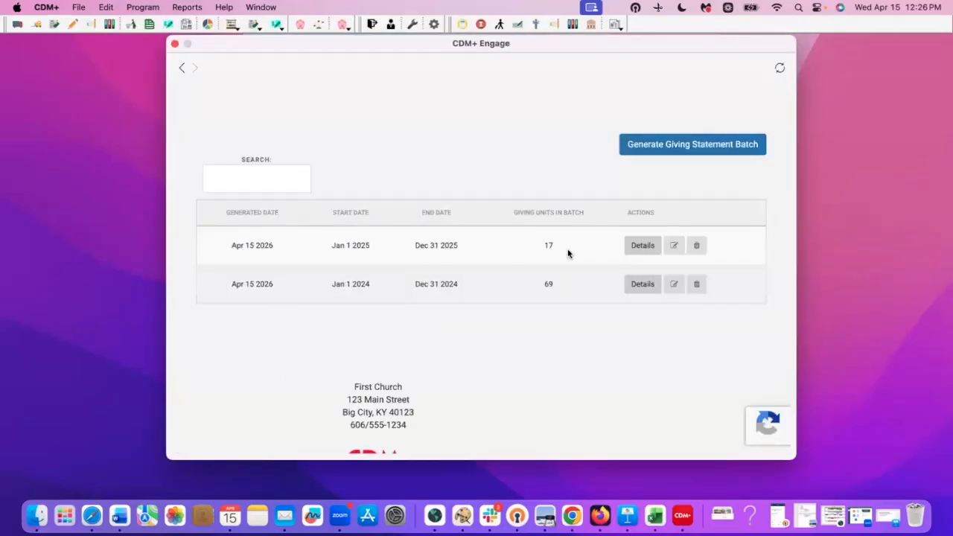
left_click(632, 246)
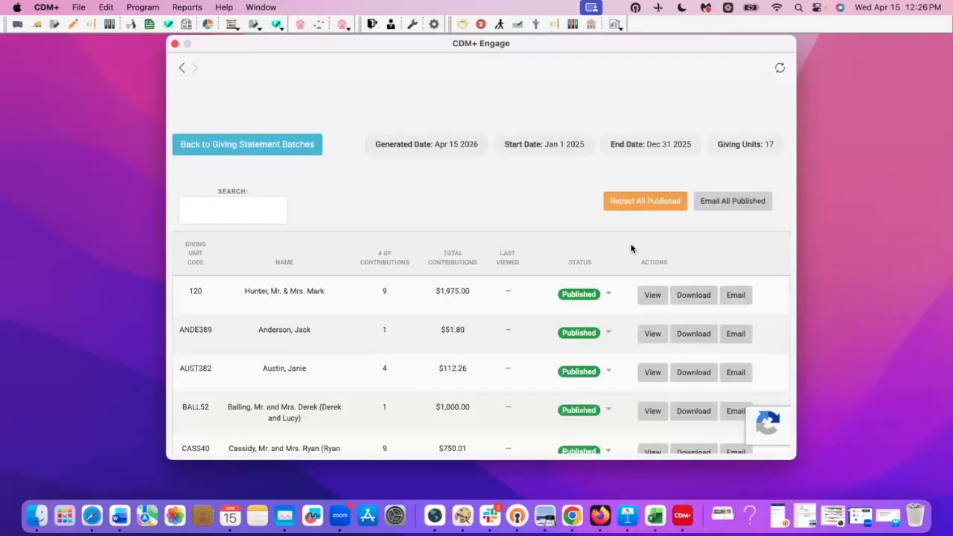
- Look through the batch's giving units to see which published statements still lack an email option
scroll(590, 327, "down", 8)
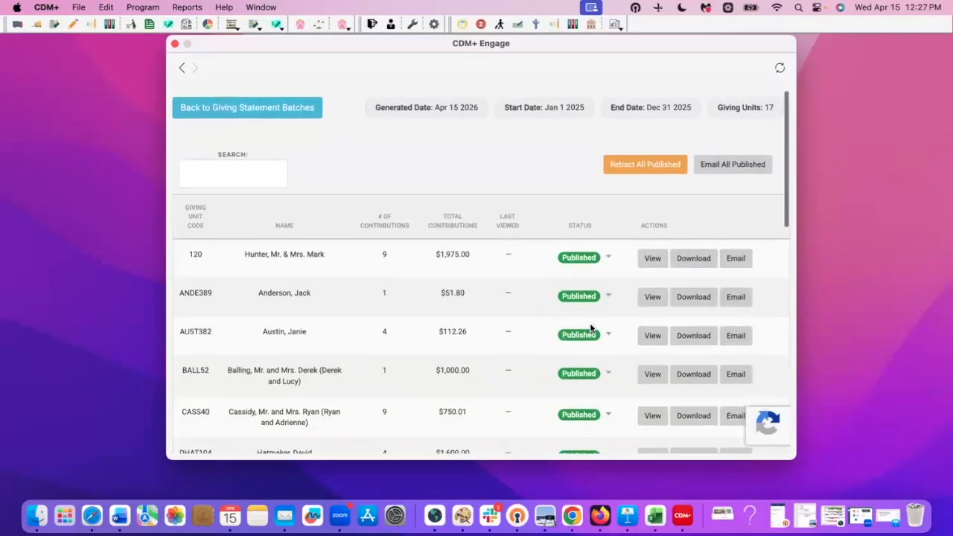
scroll(590, 327, "down", 3)
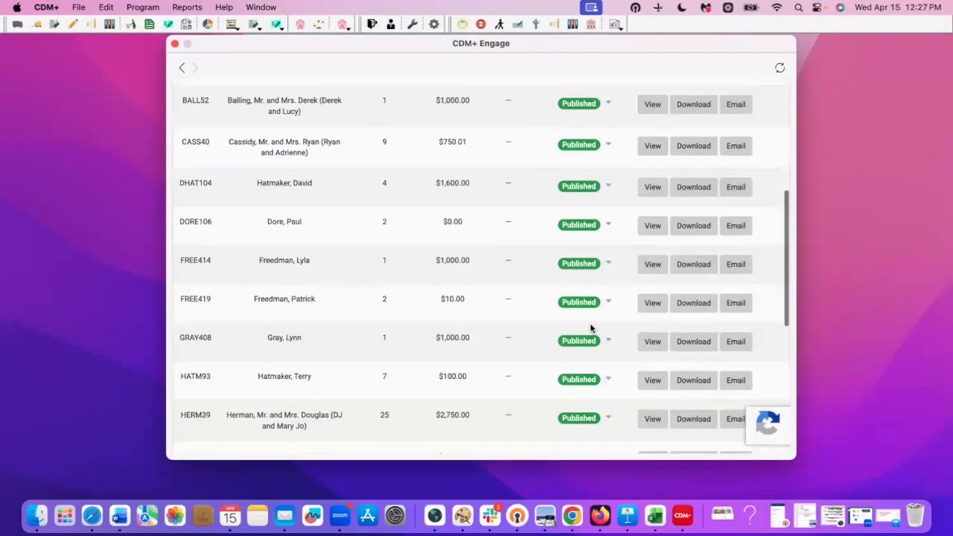
scroll(590, 327, "down", 6)
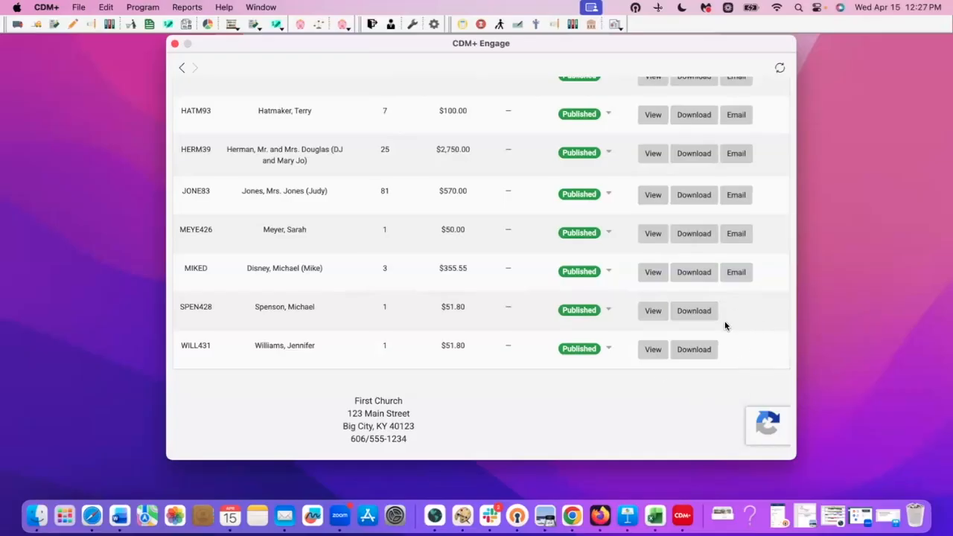
scroll(687, 316, "down", 1)
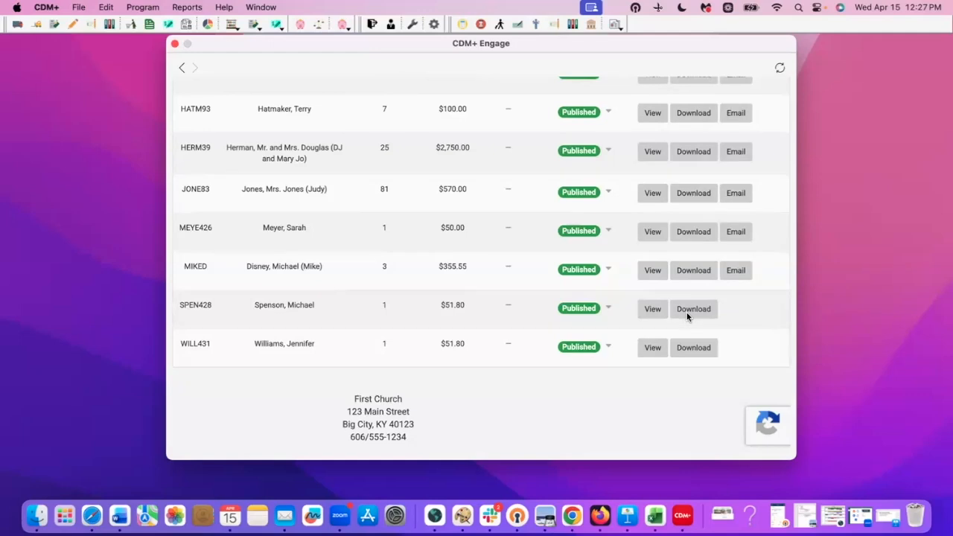
scroll(687, 316, "up", 5)
scroll(687, 316, "up", 12)
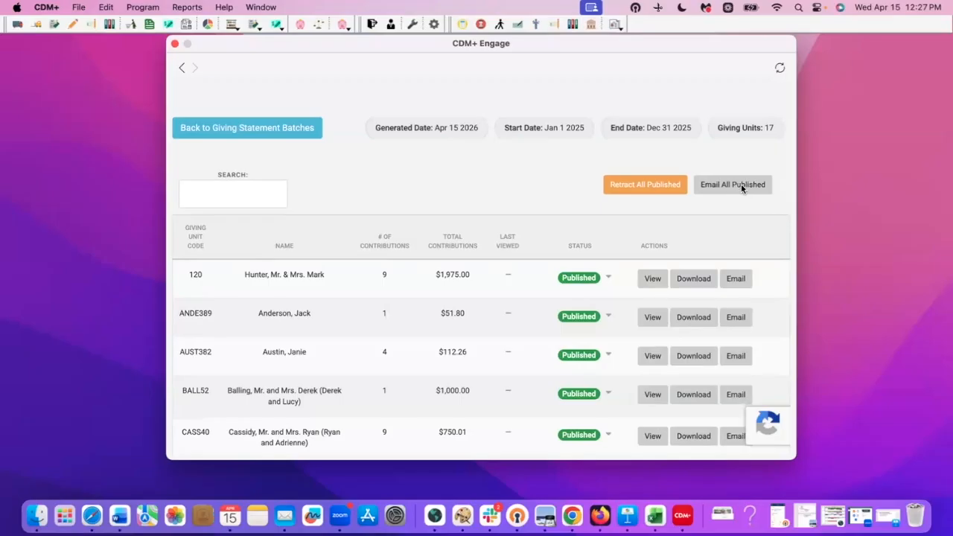
- Email all published giving statements in the batch to their giving units
scroll(736, 280, "down", 1)
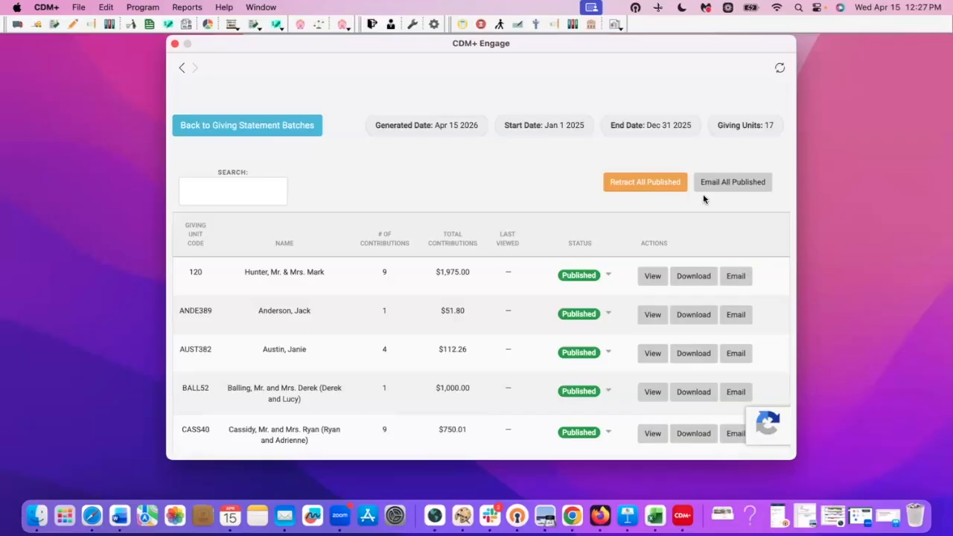
left_click(739, 188)
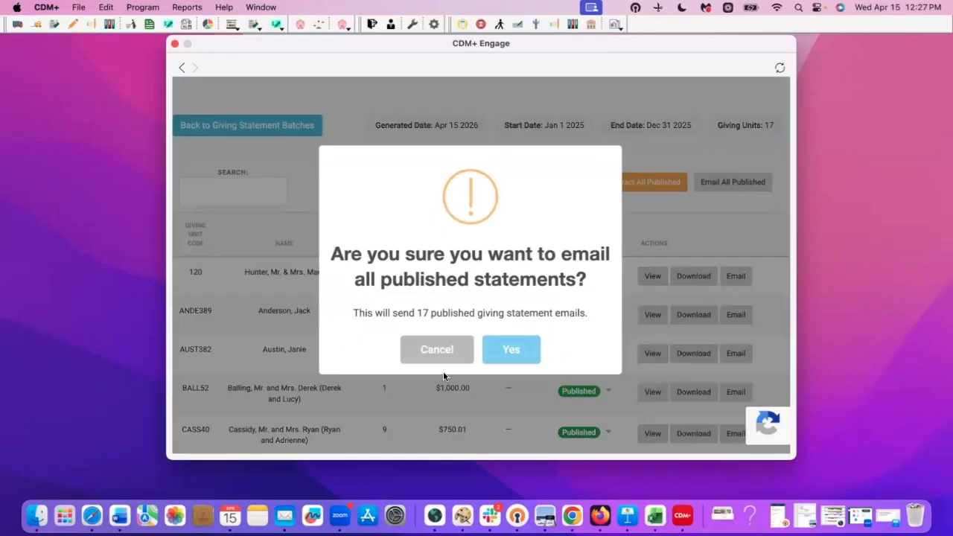
left_click(520, 350)
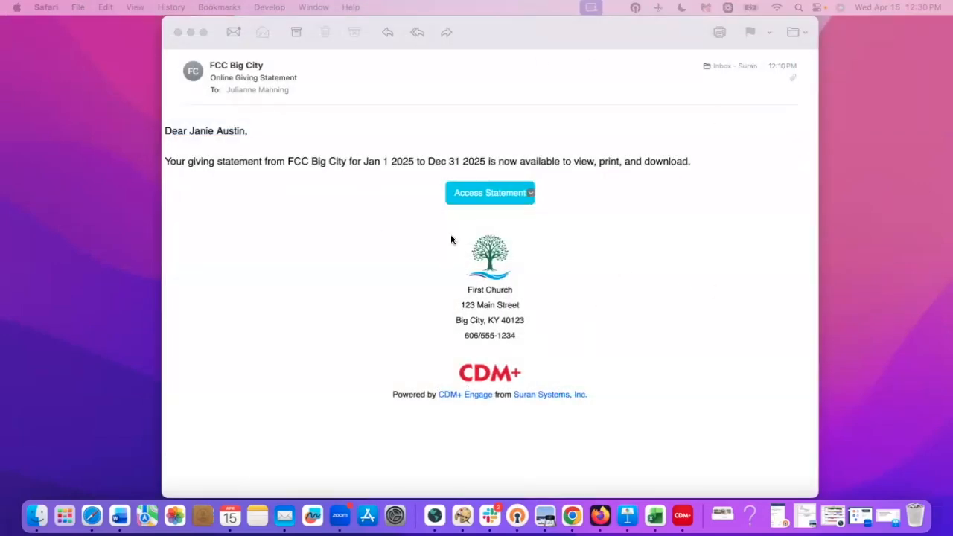
- Open the online giving statement from the notification email and review the contribution report for Jan 1 2025 to Dec 31 2025
left_click(484, 192)
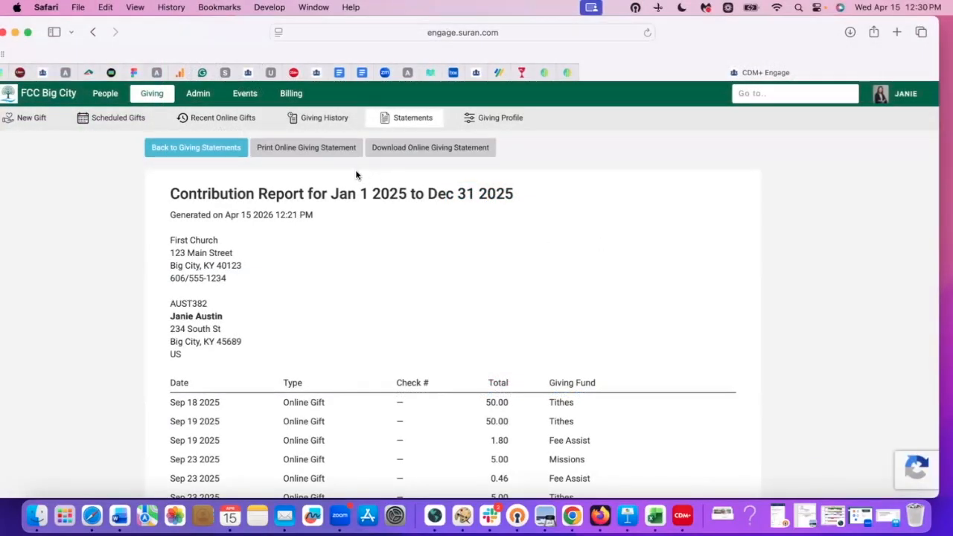
scroll(384, 232, "down", 3)
scroll(383, 226, "up", 2)
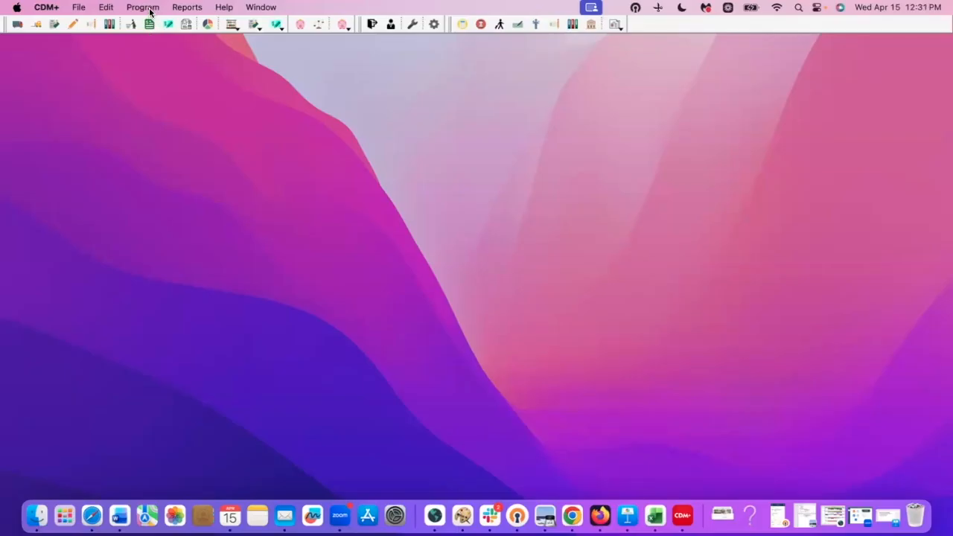
- Switch to CDM+ and reopen the Jan 1 2025 to Dec 31 2025 batch details in Engage Giving Statements
left_click(143, 8)
mouse_move(165, 306)
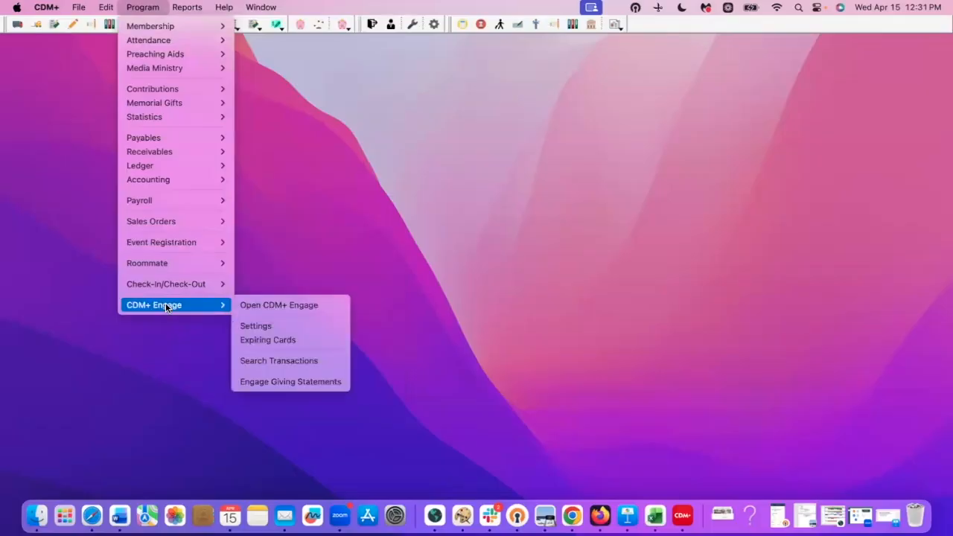
left_click(281, 383)
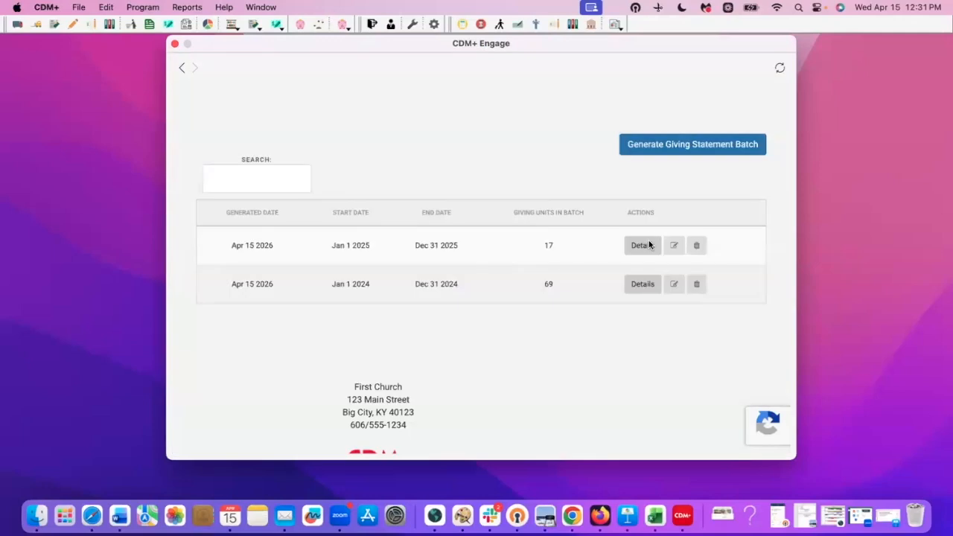
left_click(650, 246)
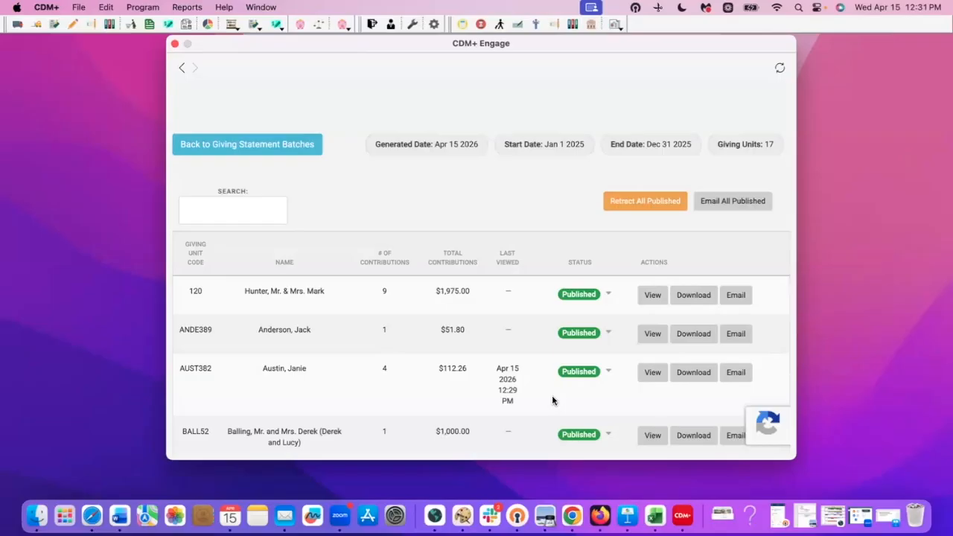
- Sort the batch's statements by Last Viewed in descending order and check which giving units have viewed theirs
scroll(551, 400, "down", 10)
scroll(552, 400, "down", 3)
scroll(552, 399, "up", 12)
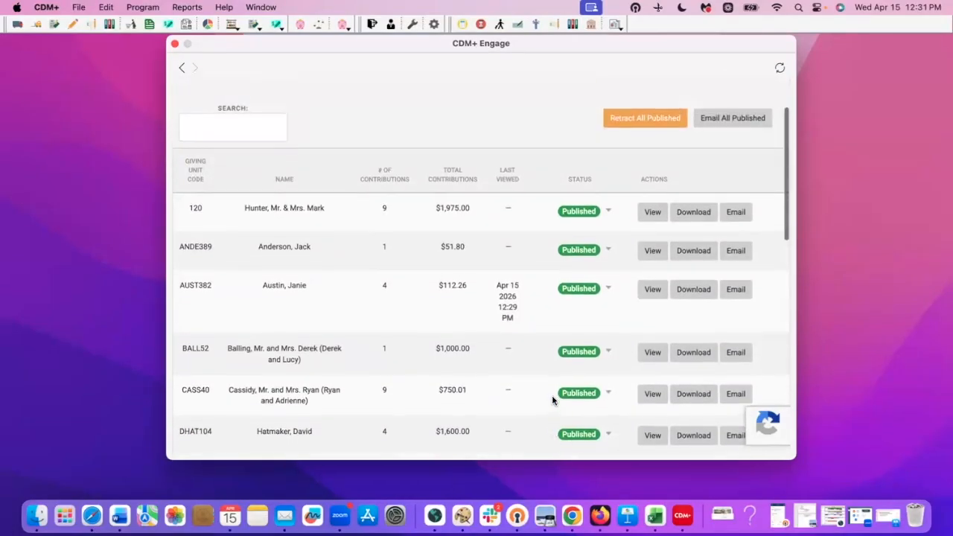
left_click(509, 182)
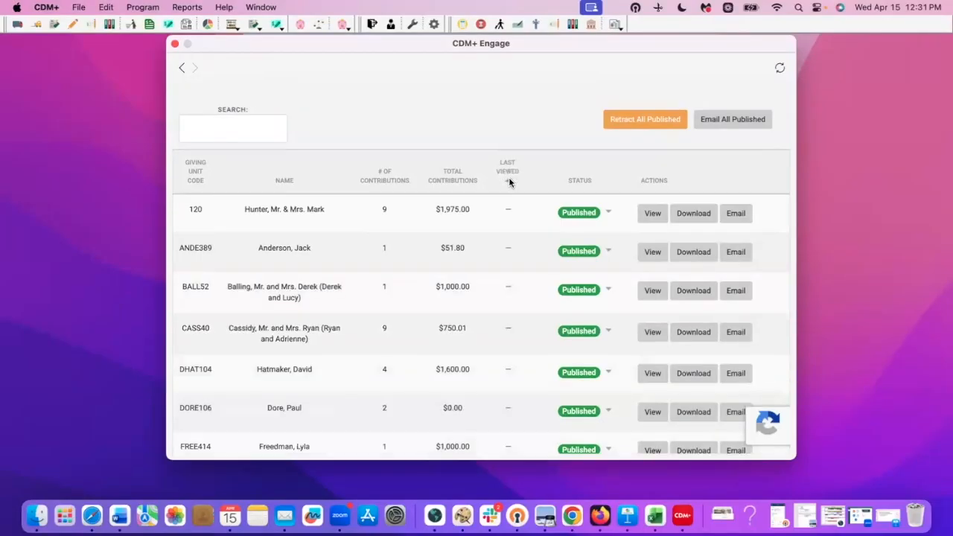
left_click(509, 181)
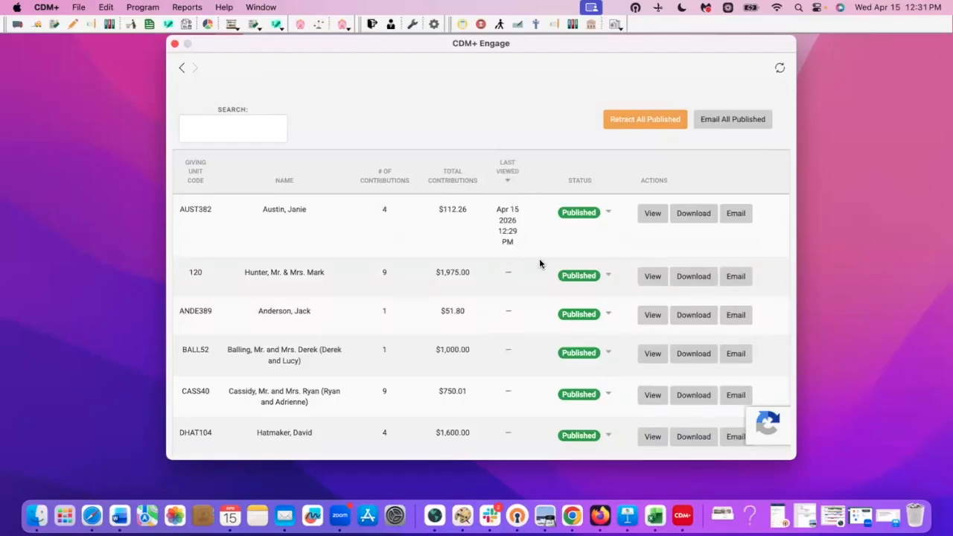
scroll(539, 262, "down", 7)
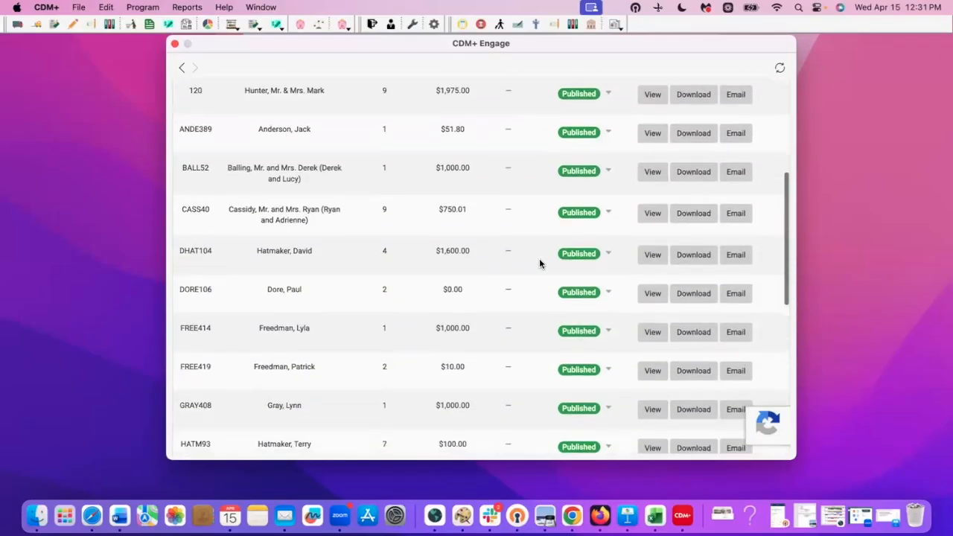
scroll(539, 263, "up", 7)
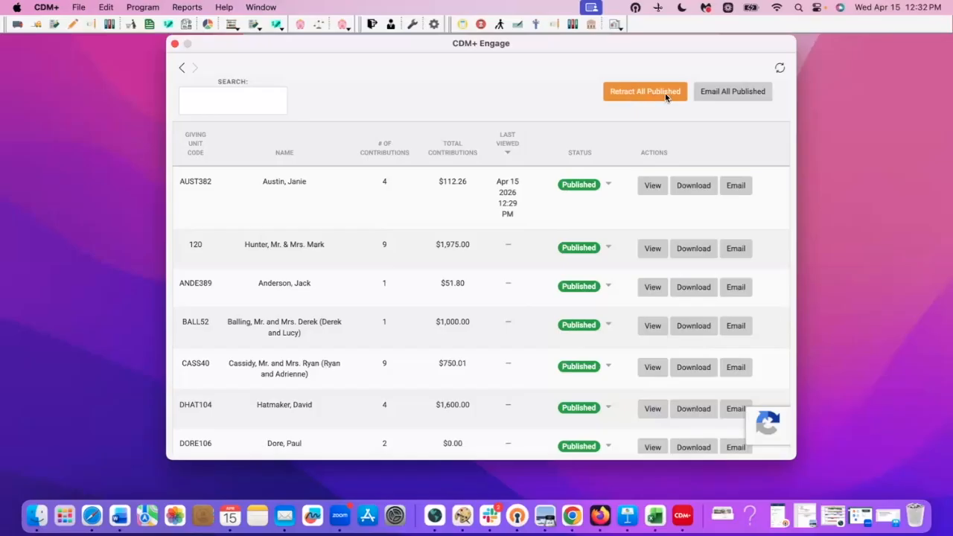
- Retract all published statements in the batch and re-generate all the retracted ones
left_click(607, 186)
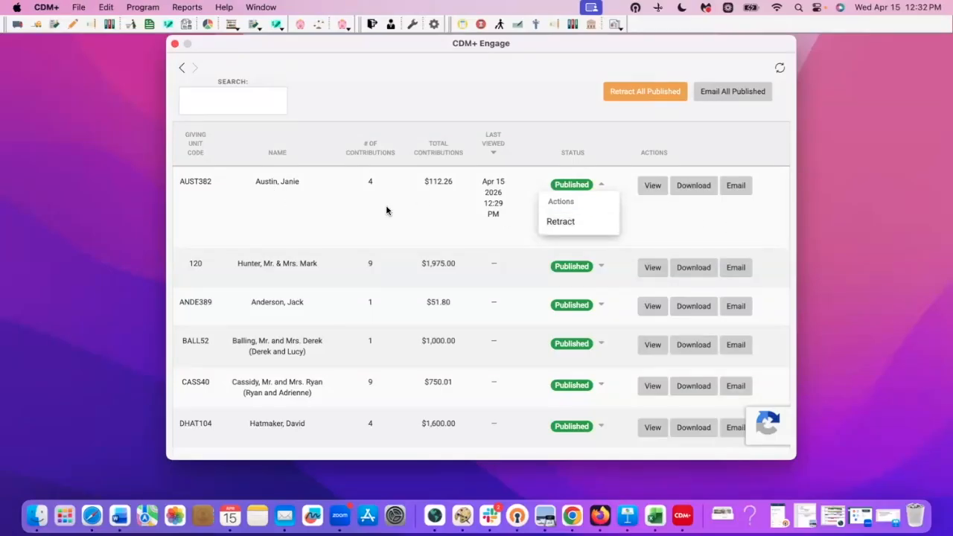
left_click(645, 91)
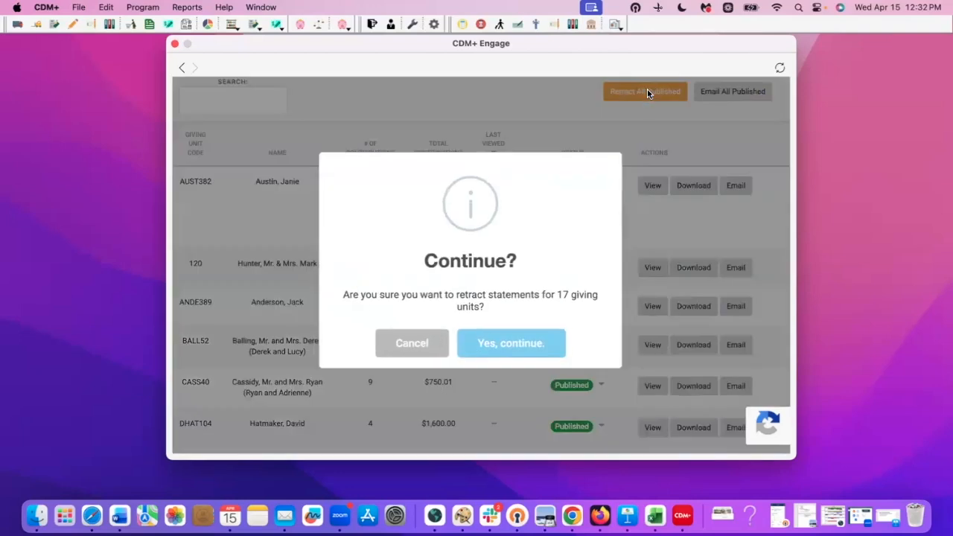
left_click(509, 348)
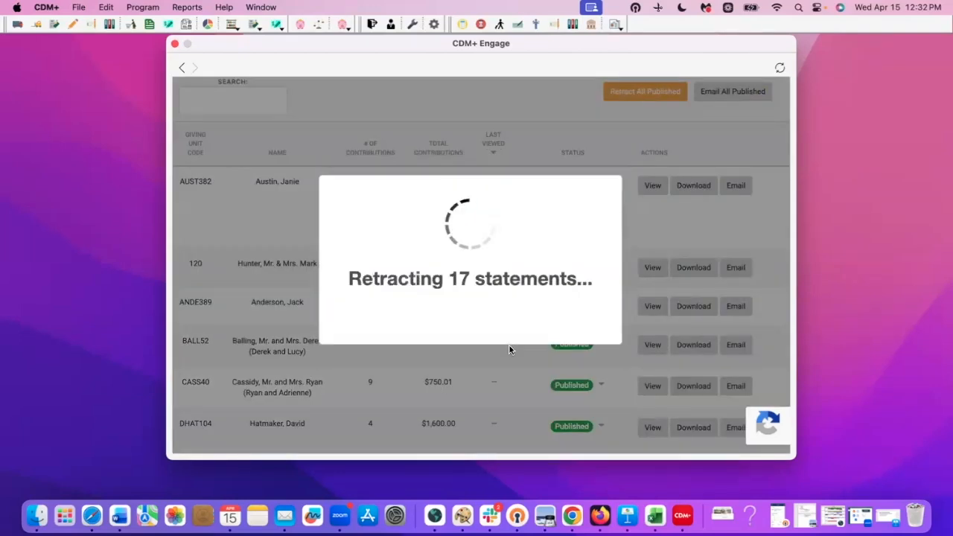
left_click(481, 351)
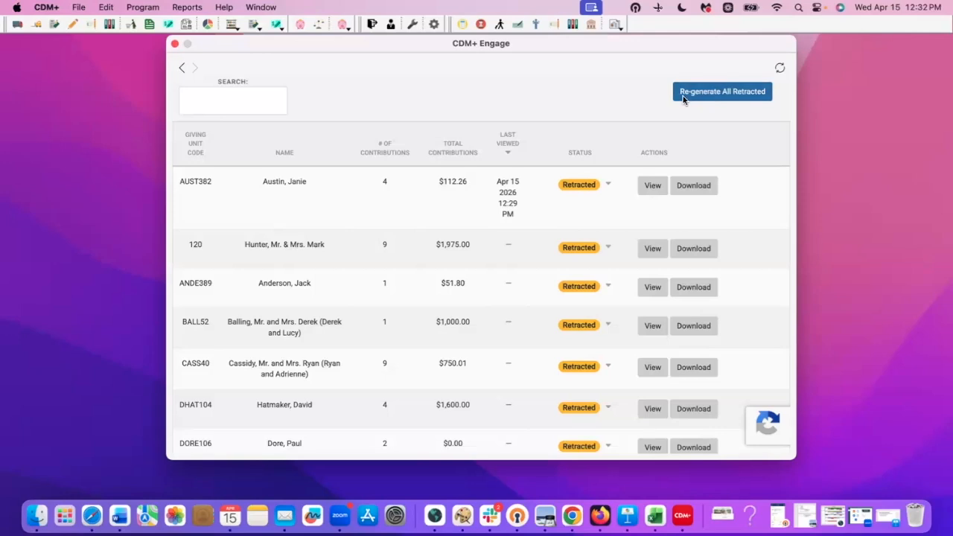
left_click(726, 95)
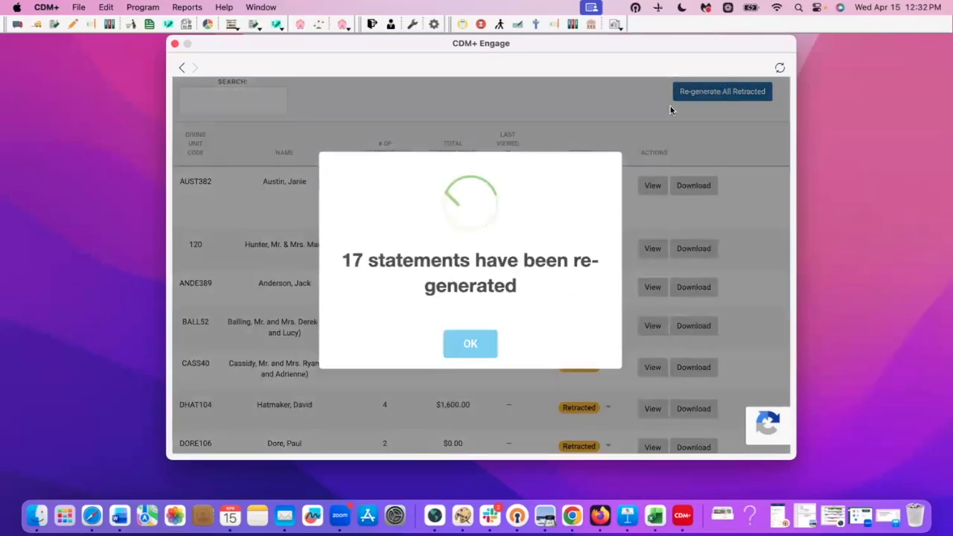
left_click(469, 344)
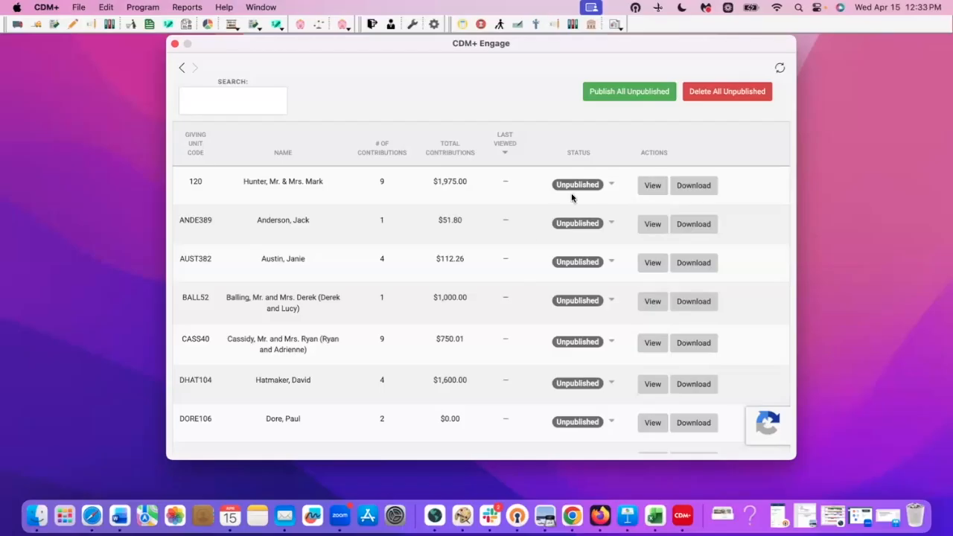
- Publish all unpublished statements in the batch and email all of them to the giving units
left_click(636, 94)
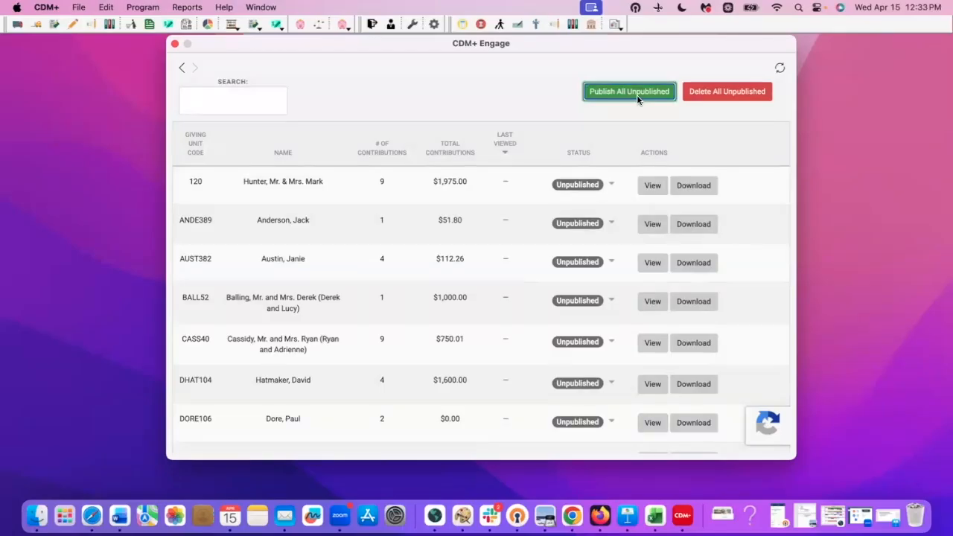
left_click(608, 184)
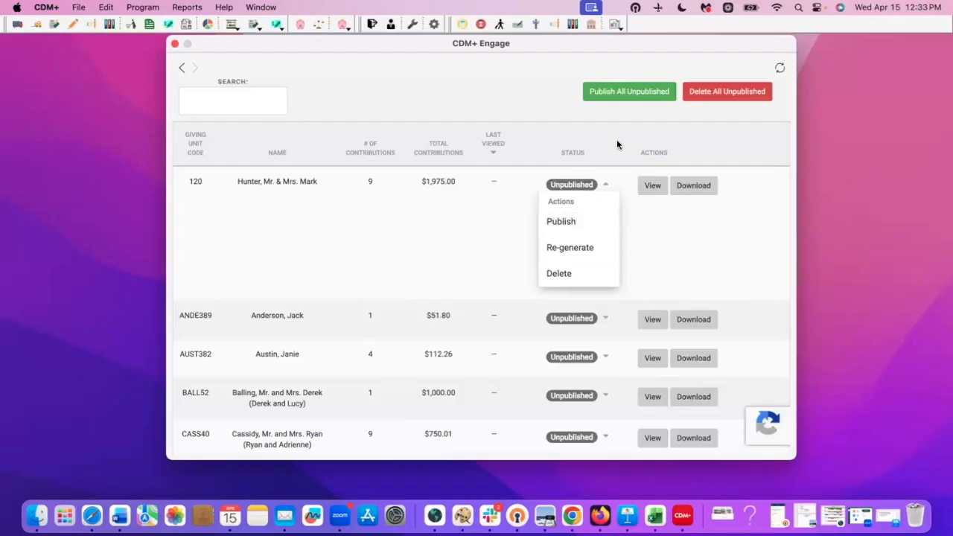
left_click(652, 92)
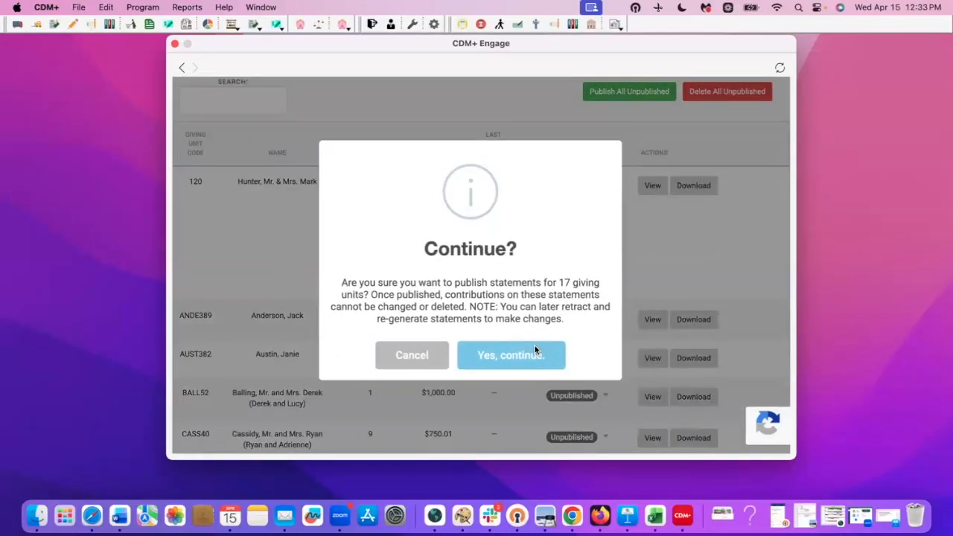
left_click(535, 347)
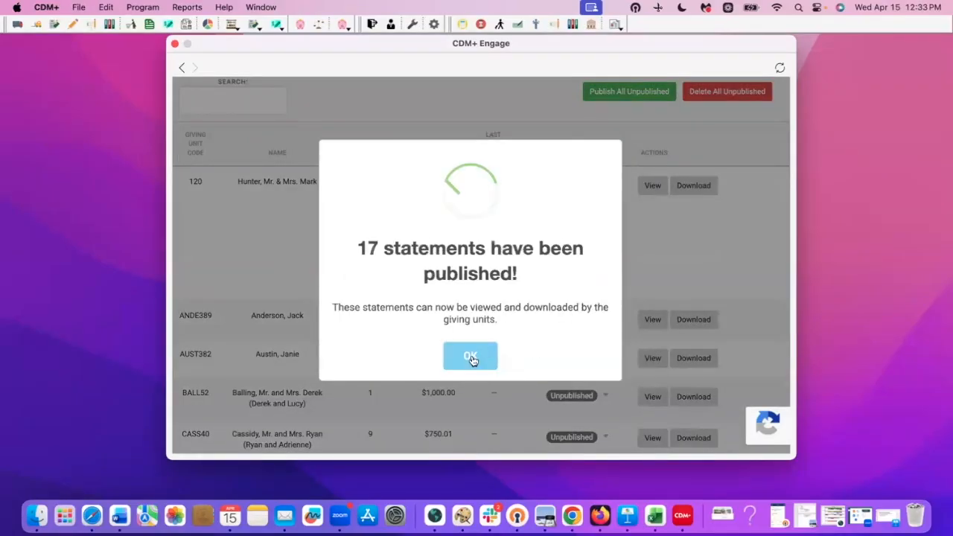
left_click(469, 357)
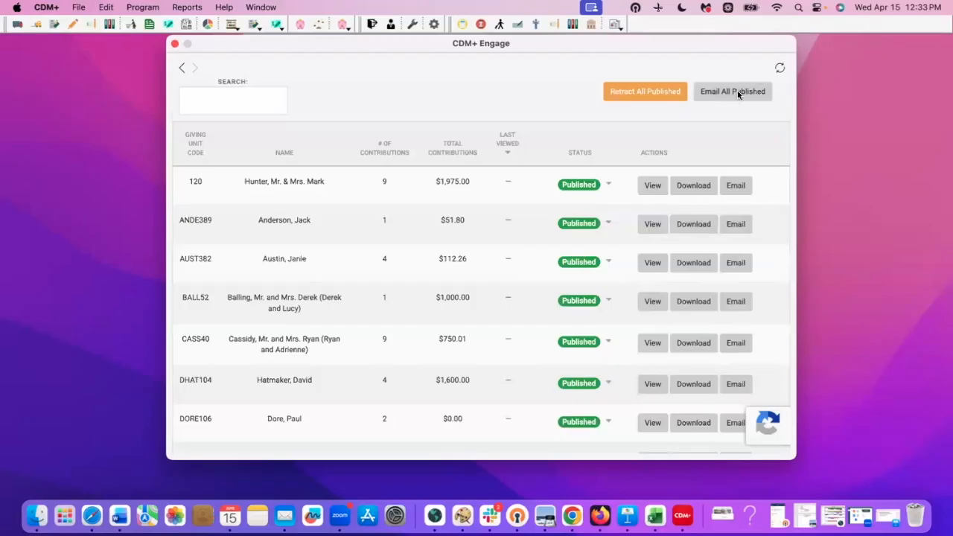
left_click(731, 90)
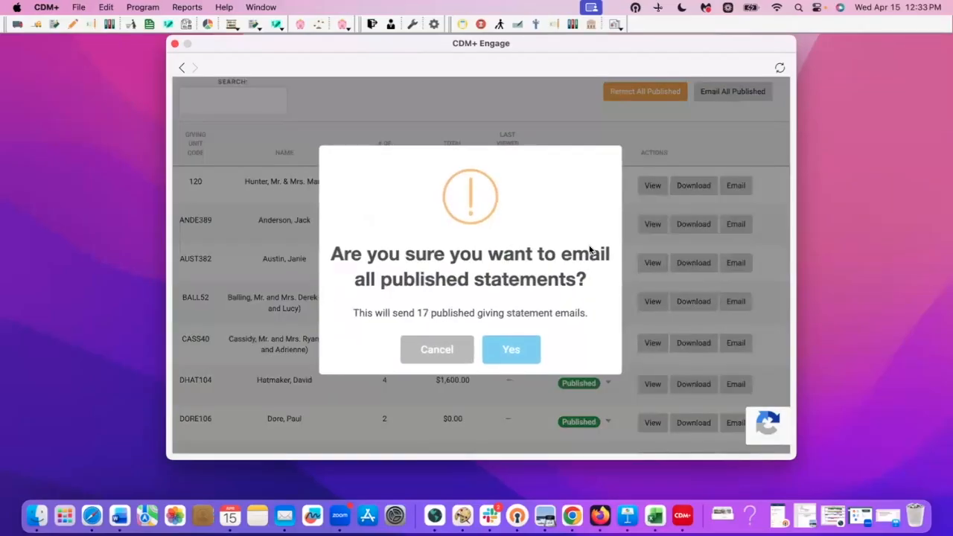
left_click(523, 355)
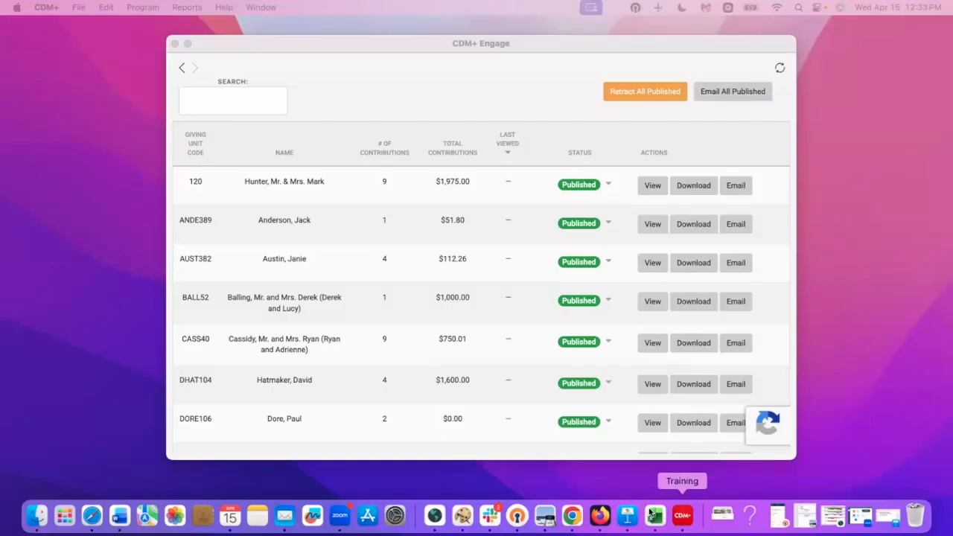
- Return to CDM+ and bring up its help options
left_click(682, 515)
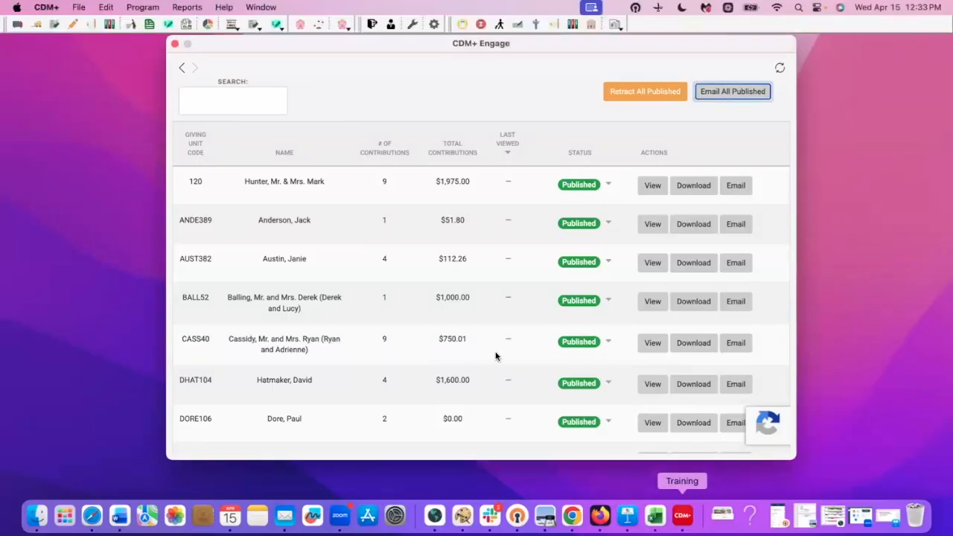
left_click(224, 8)
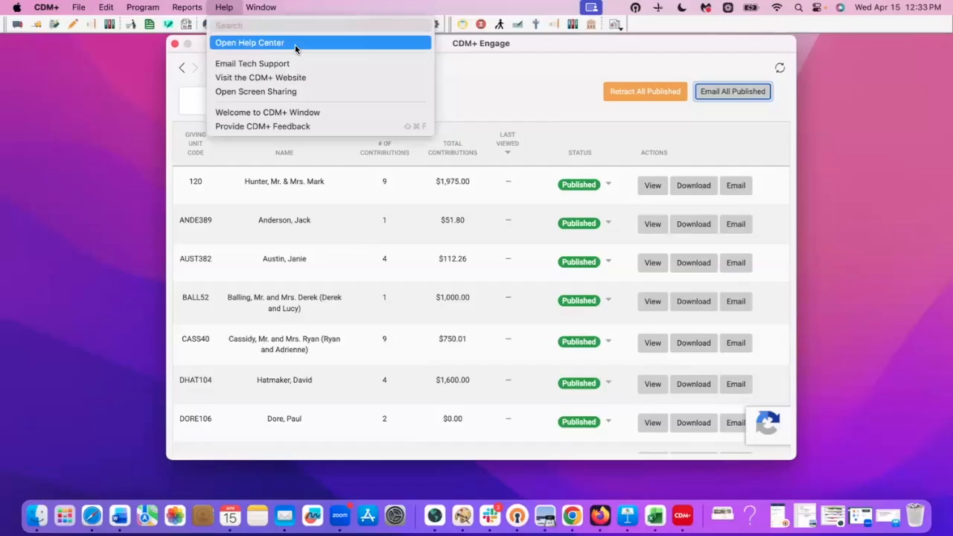